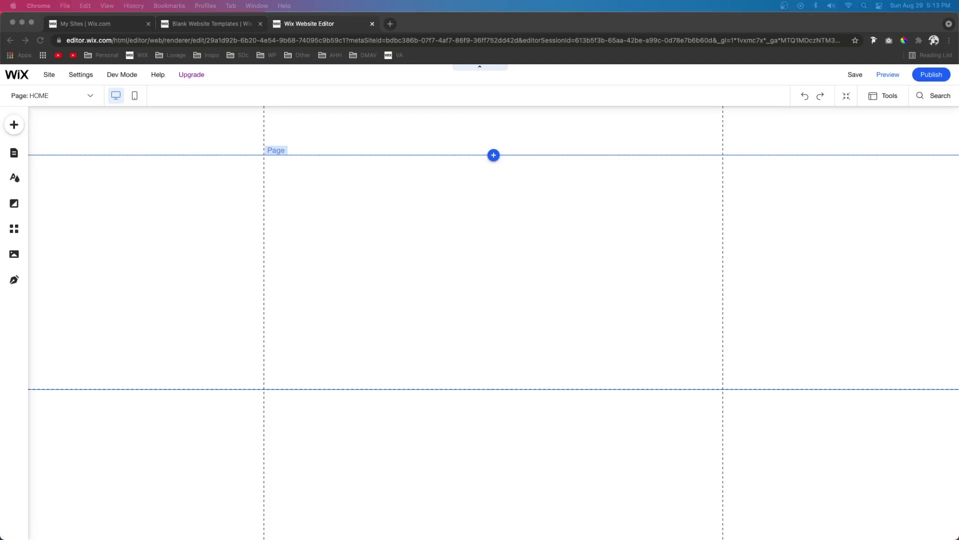
Open the Add to Site element catalogue while on the About page.
{"action": "left_click", "coordinate": [402, 265]}
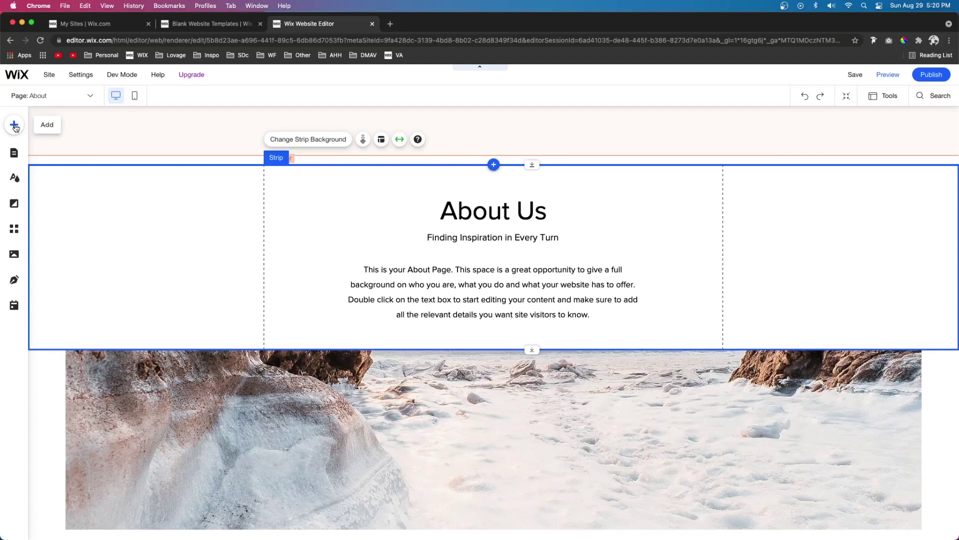
{"action": "left_click", "coordinate": [13, 125]}
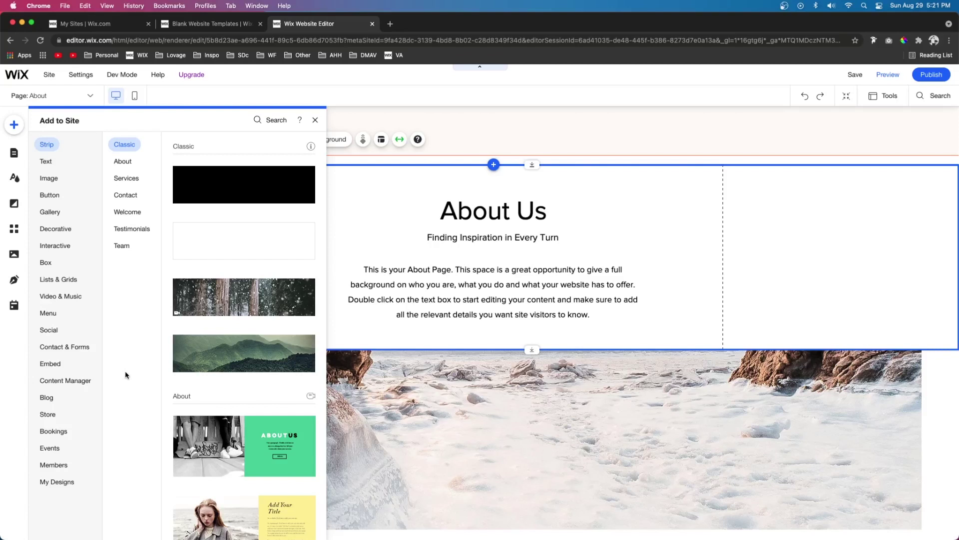
Compare the Blog and Store options, then return to the Members Area option.
{"action": "mouse_move", "coordinate": [57, 468]}
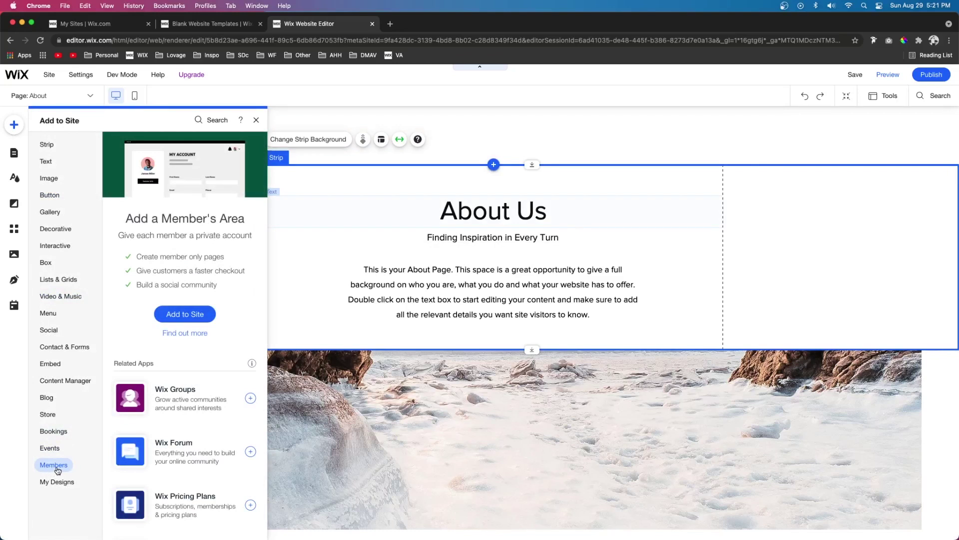
{"action": "left_click", "coordinate": [177, 315]}
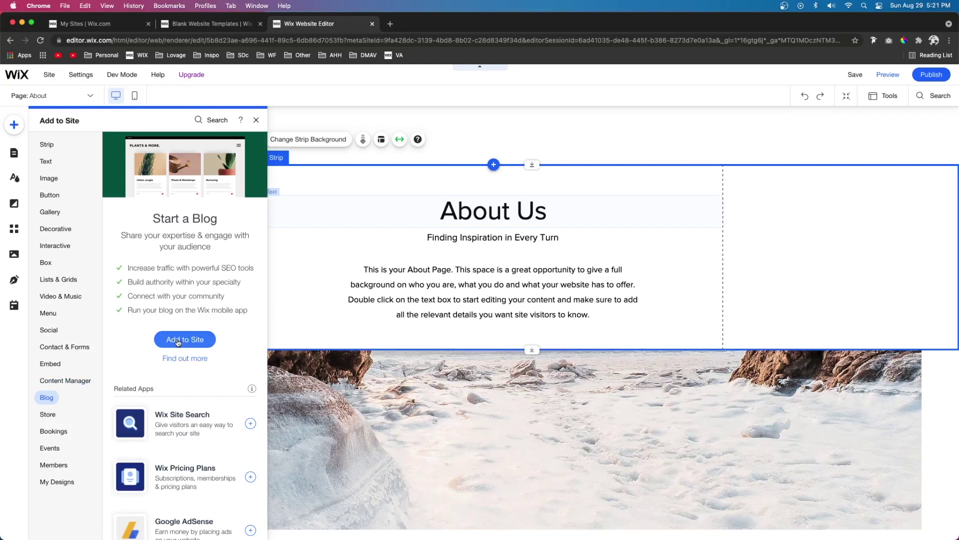
{"action": "left_click", "coordinate": [49, 415]}
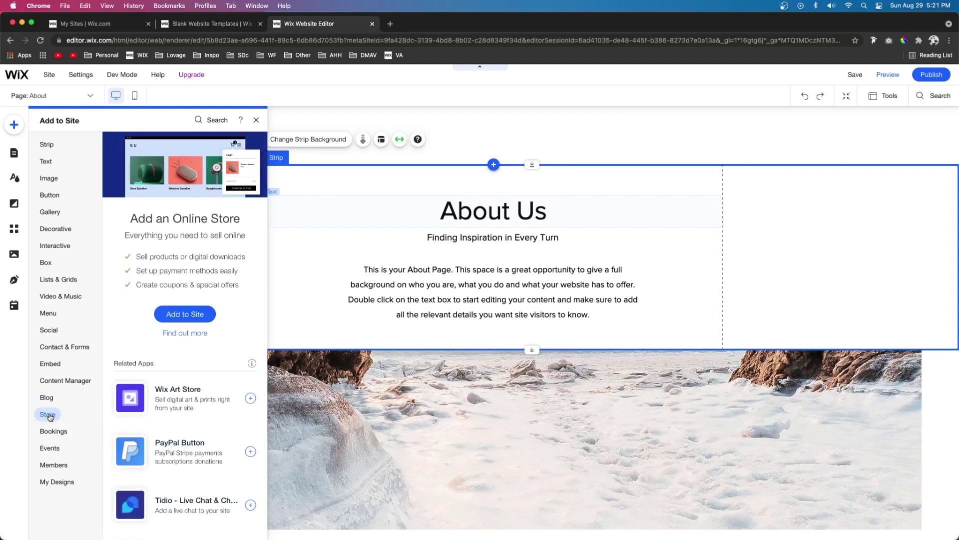
{"action": "left_click", "coordinate": [54, 466]}
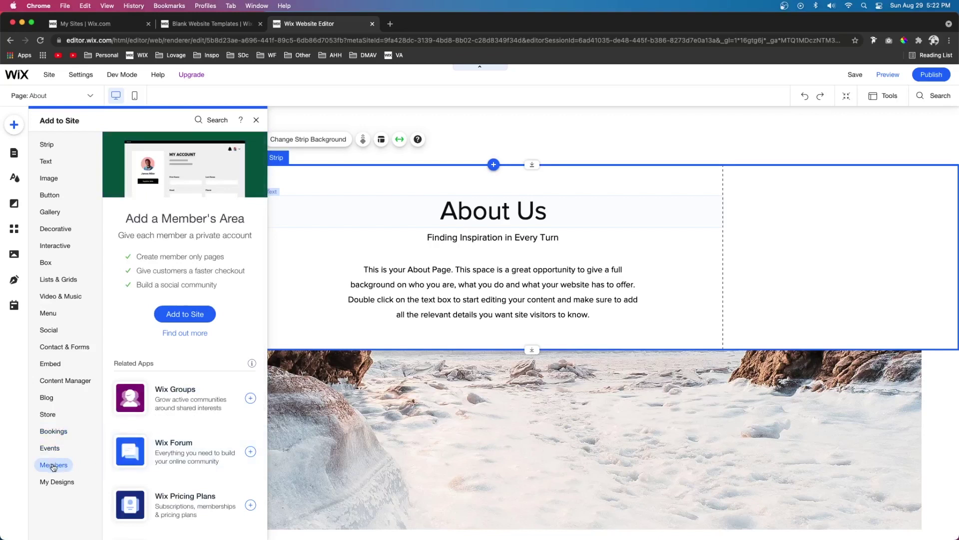
Add the Members Area to the site and select the new header login bar.
{"action": "left_click", "coordinate": [170, 320]}
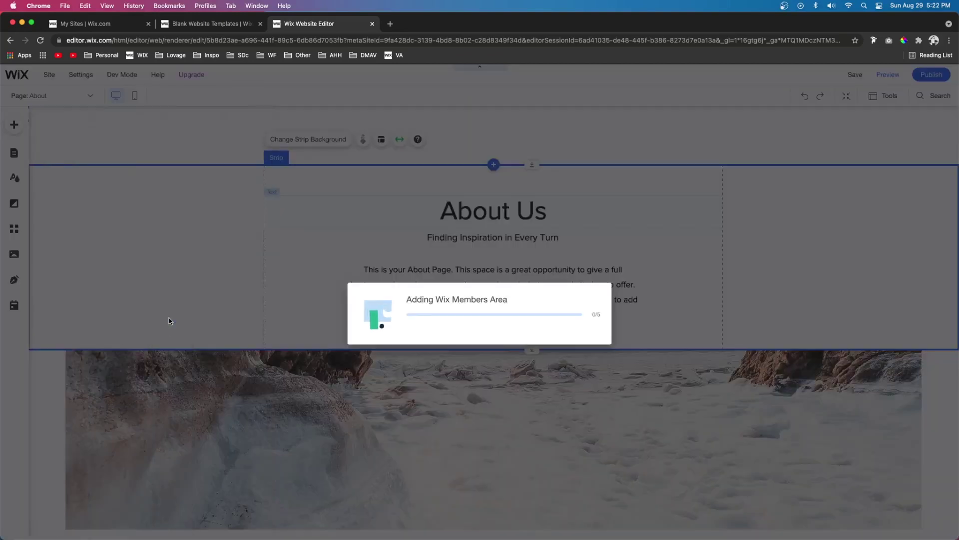
{"action": "left_click", "coordinate": [61, 96]}
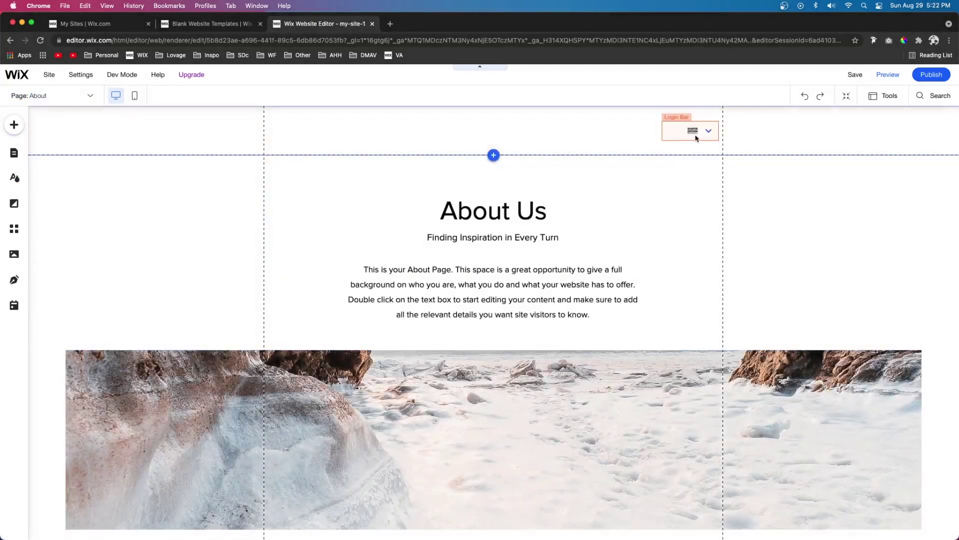
{"action": "left_click", "coordinate": [687, 133]}
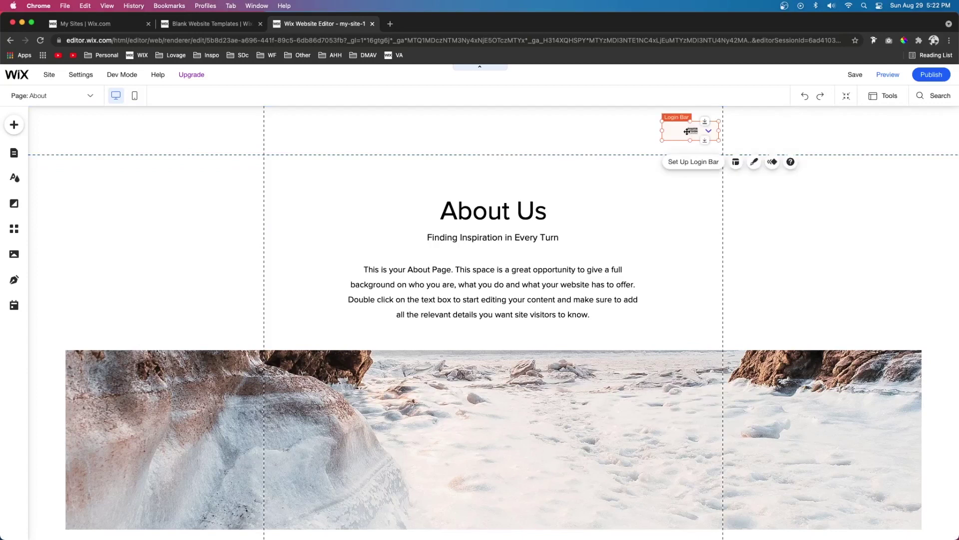
Switch to the My Account member page and select its horizontal menu.
{"action": "left_click", "coordinate": [43, 94]}
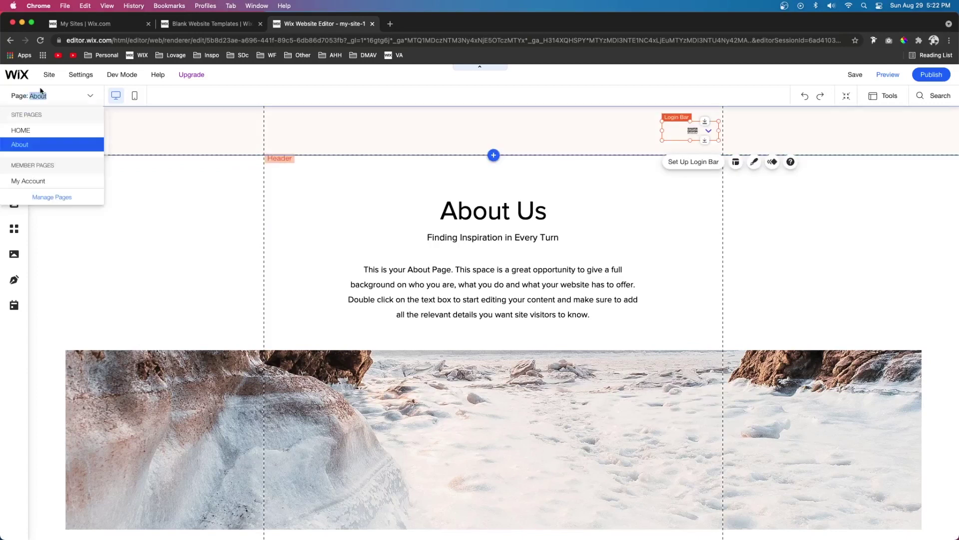
{"action": "left_click", "coordinate": [40, 185]}
{"action": "left_click", "coordinate": [338, 280]}
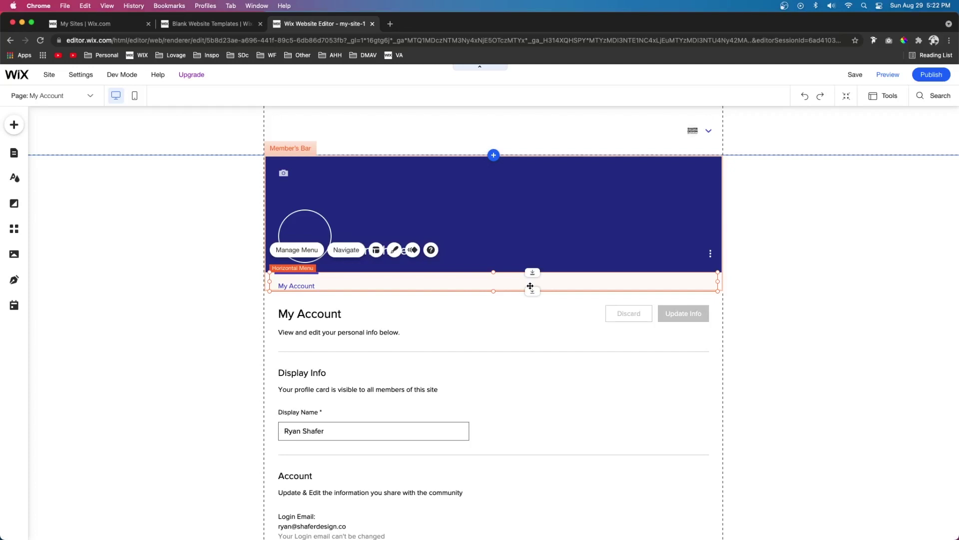
{"action": "left_click_drag", "start_coordinate": [344, 285], "coordinate": [270, 288]}
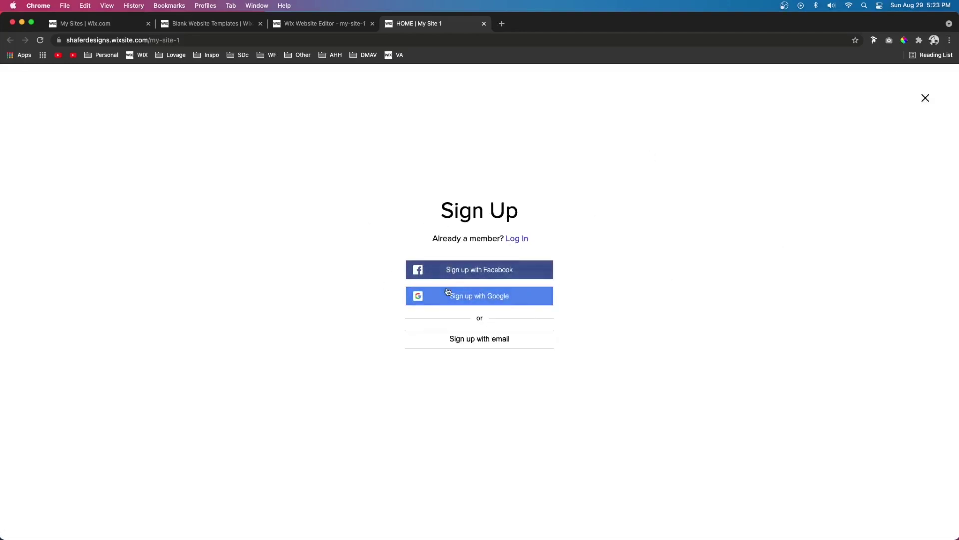
Inspect the Sign Up heading's font on the live site, then close that tab.
{"action": "left_click_drag", "start_coordinate": [442, 210], "coordinate": [517, 211]}
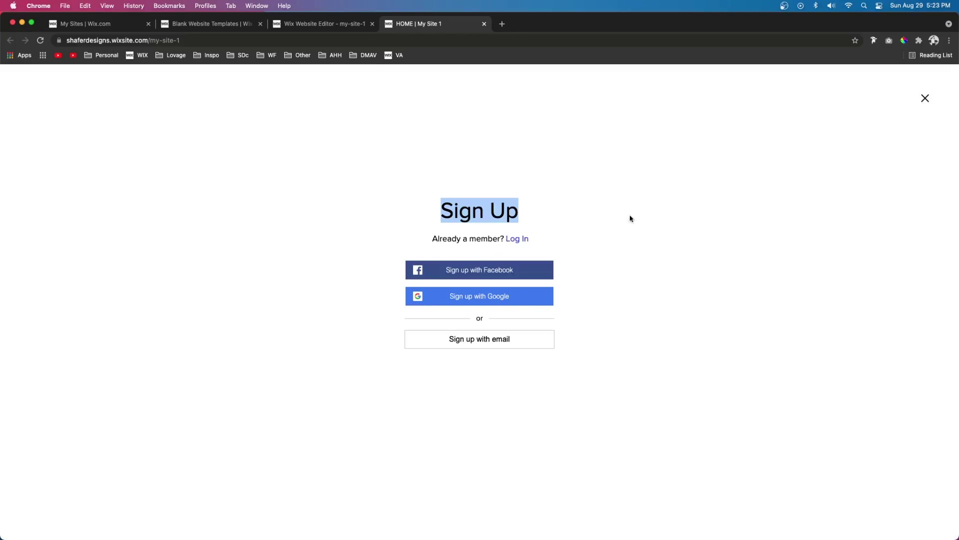
{"action": "key", "text": "super+w"}
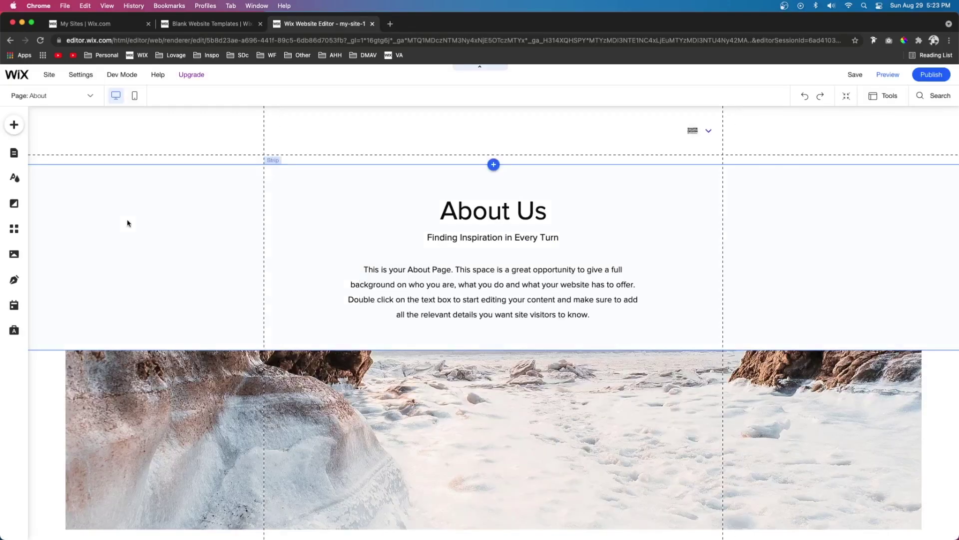
In the Theme Manager's text styles, set Heading 1's font to Roboto Thin.
{"action": "left_click", "coordinate": [15, 178]}
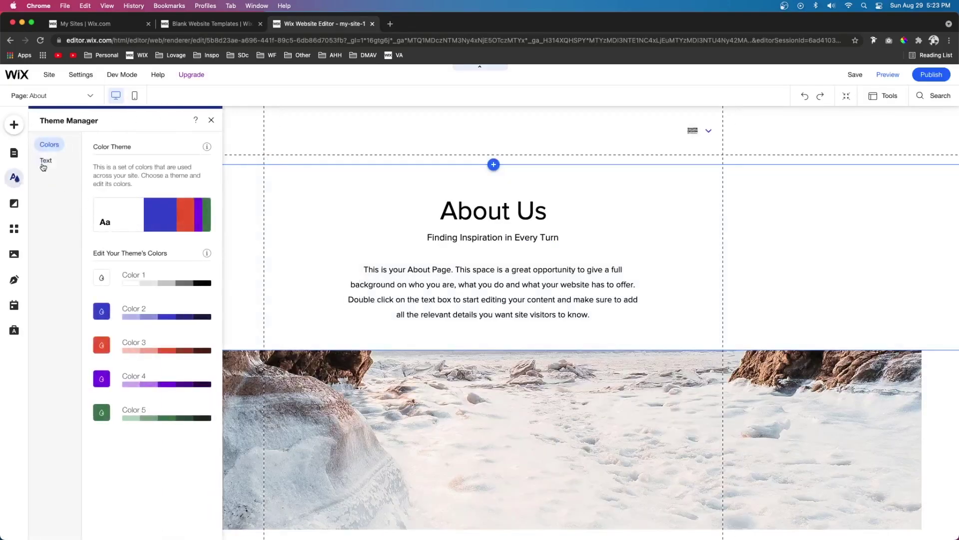
{"action": "left_click", "coordinate": [45, 167]}
{"action": "left_click", "coordinate": [150, 187]}
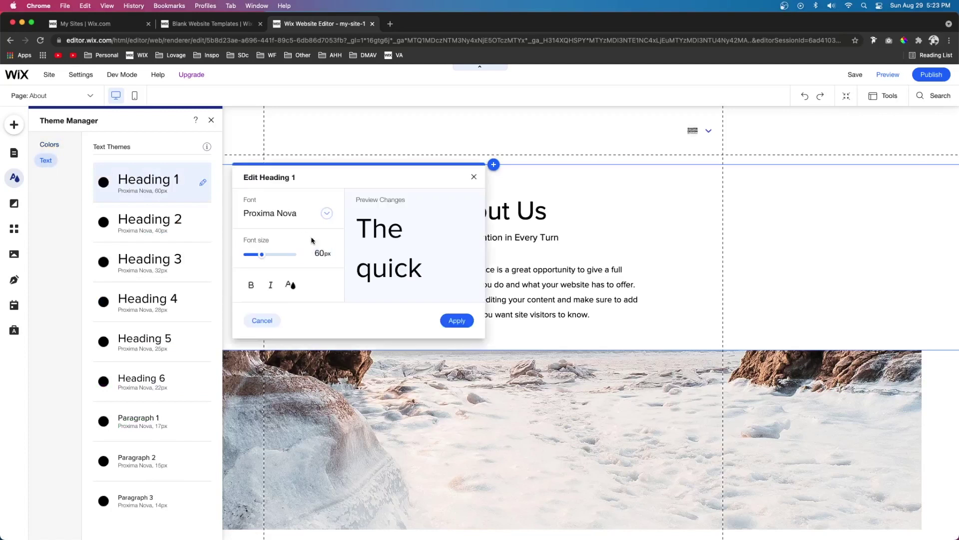
{"action": "left_click", "coordinate": [298, 221]}
{"action": "scroll", "coordinate": [321, 252], "scroll_direction": "down", "scroll_amount": 2}
{"action": "scroll", "coordinate": [320, 252], "scroll_direction": "down", "scroll_amount": 3}
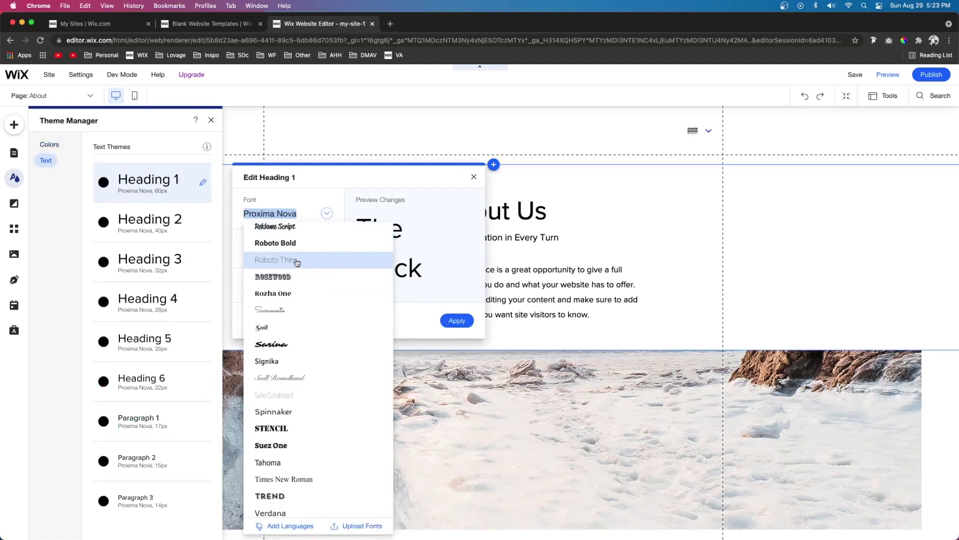
{"action": "left_click", "coordinate": [297, 260]}
{"action": "left_click", "coordinate": [456, 321]}
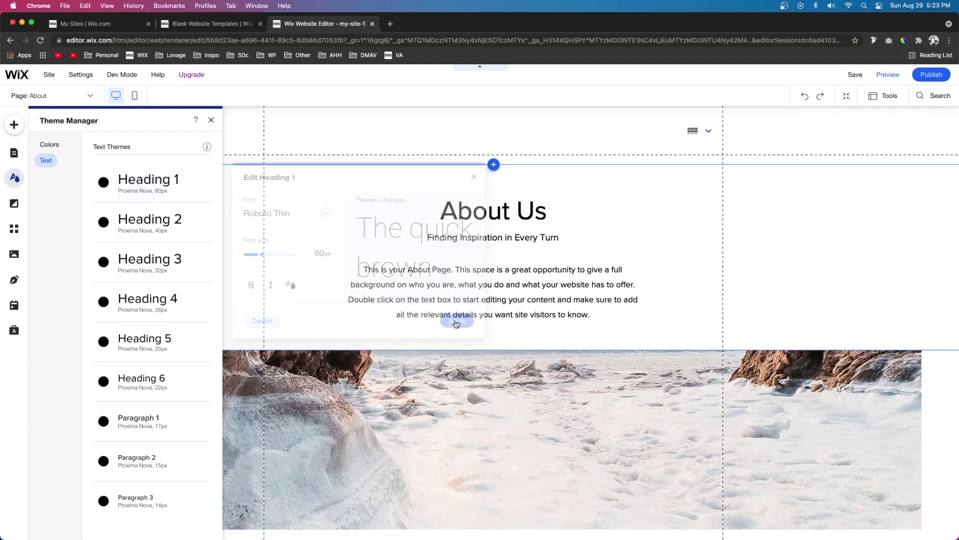
Set Heading 2 to Roboto Thin as well, applying it across all text themes.
{"action": "left_click", "coordinate": [203, 221]}
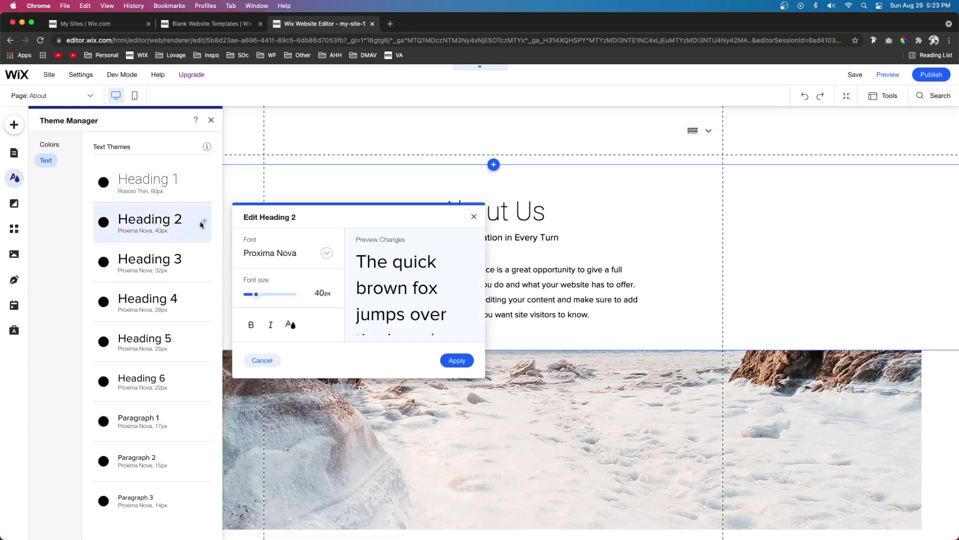
{"action": "left_click", "coordinate": [276, 261]}
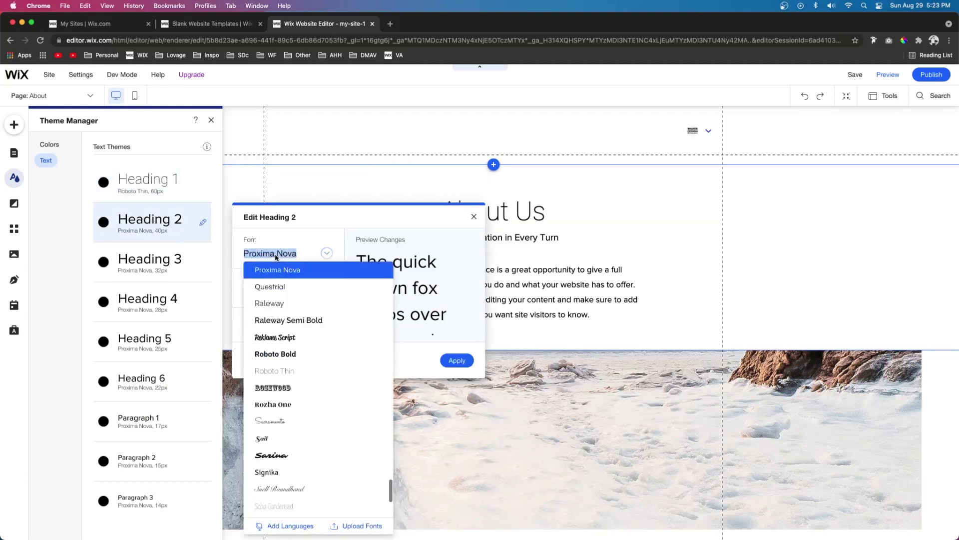
{"action": "left_click", "coordinate": [281, 373]}
{"action": "left_click", "coordinate": [456, 360]}
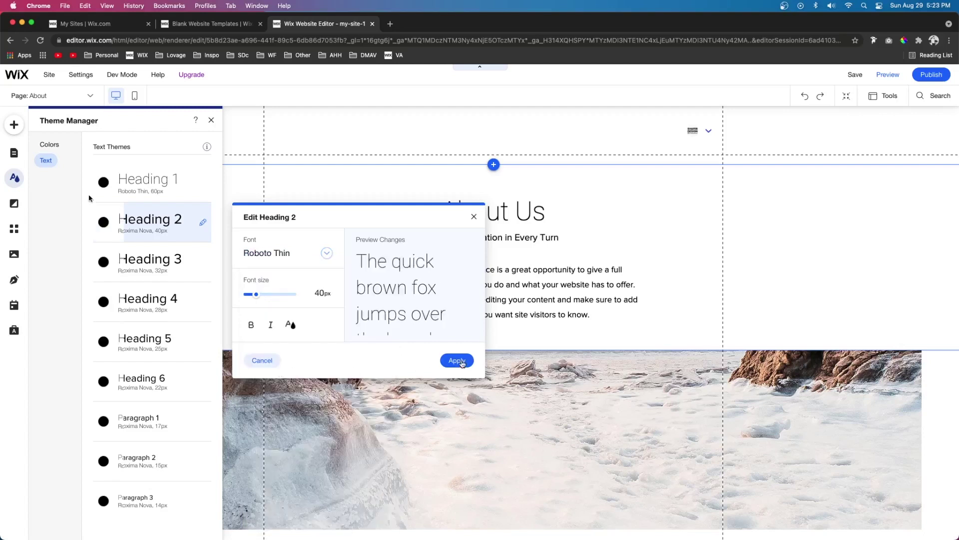
{"action": "left_click", "coordinate": [50, 145]}
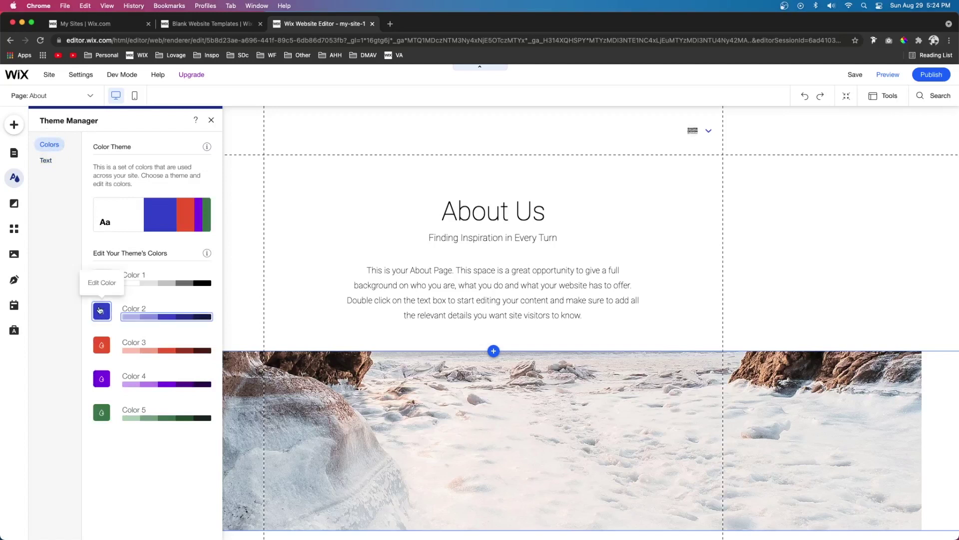
Change theme Color 2 to gold, then publish the site and view it live.
{"action": "left_click", "coordinate": [101, 311]}
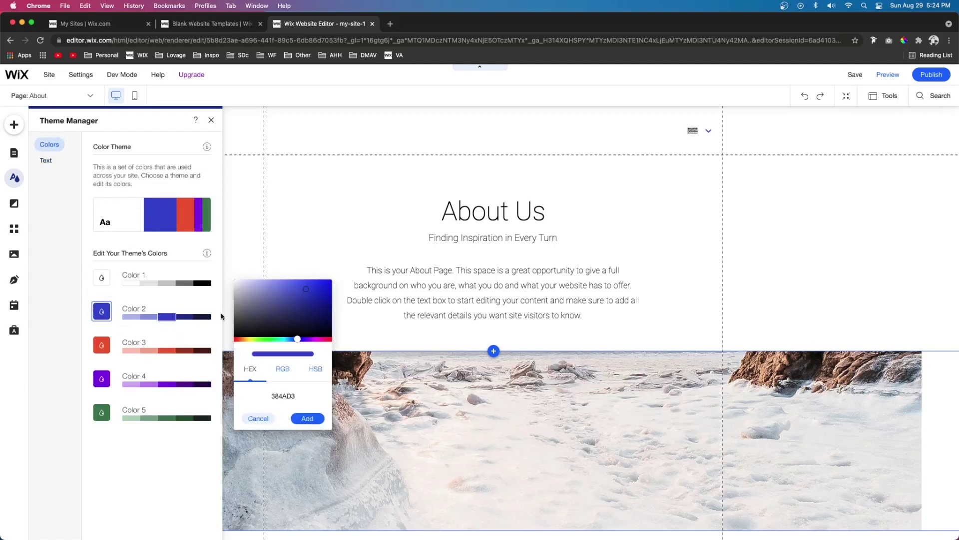
{"action": "left_click", "coordinate": [245, 339]}
{"action": "left_click", "coordinate": [301, 418]}
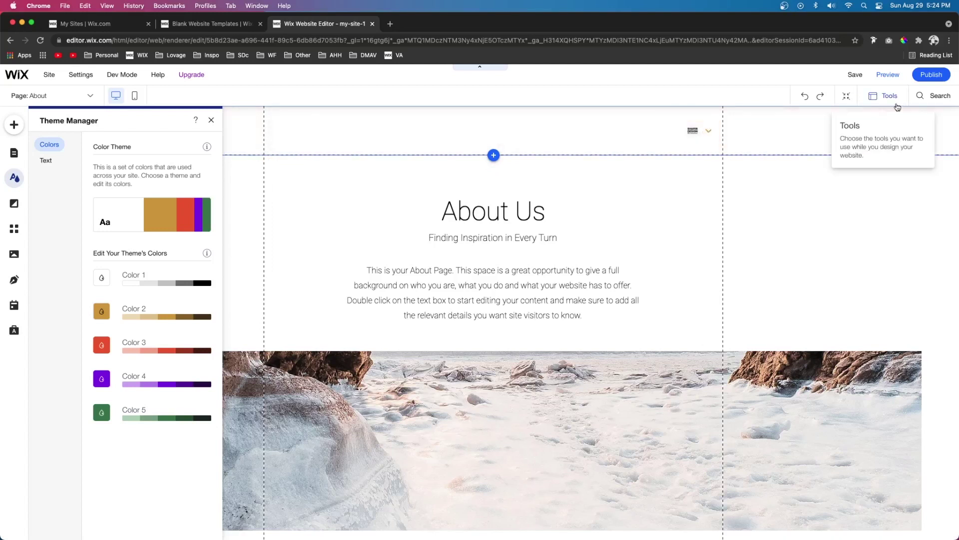
{"action": "left_click", "coordinate": [936, 75]}
{"action": "left_click", "coordinate": [565, 263]}
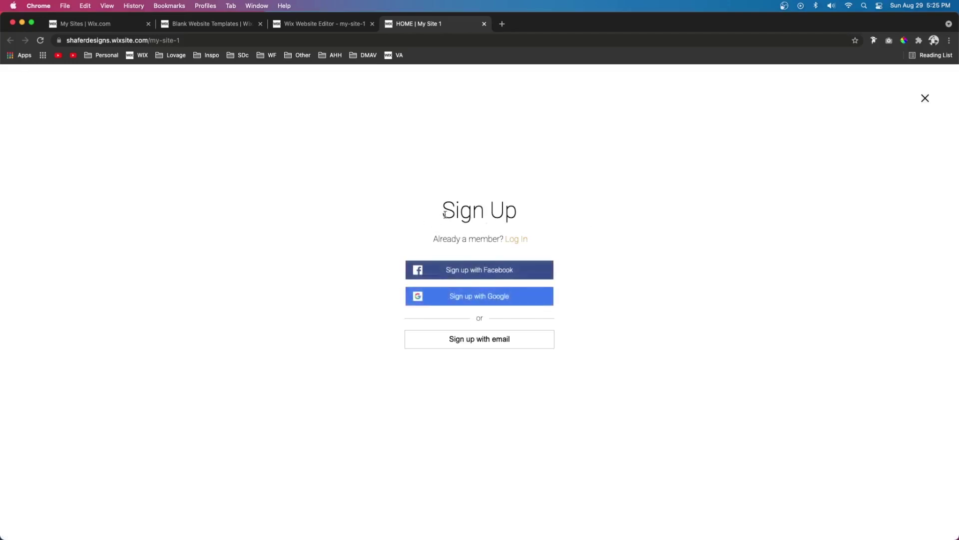
Check the published Sign Up window, then dismiss it and close the live-site tab.
{"action": "left_click_drag", "start_coordinate": [443, 215], "coordinate": [538, 242]}
{"action": "left_click", "coordinate": [537, 242]}
{"action": "key", "text": "Escape"}
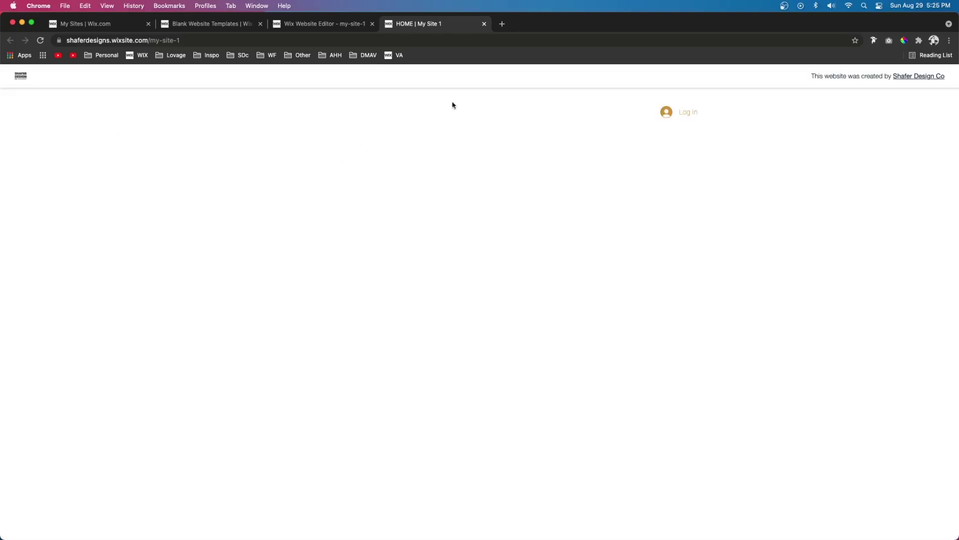
{"action": "left_click", "coordinate": [484, 24]}
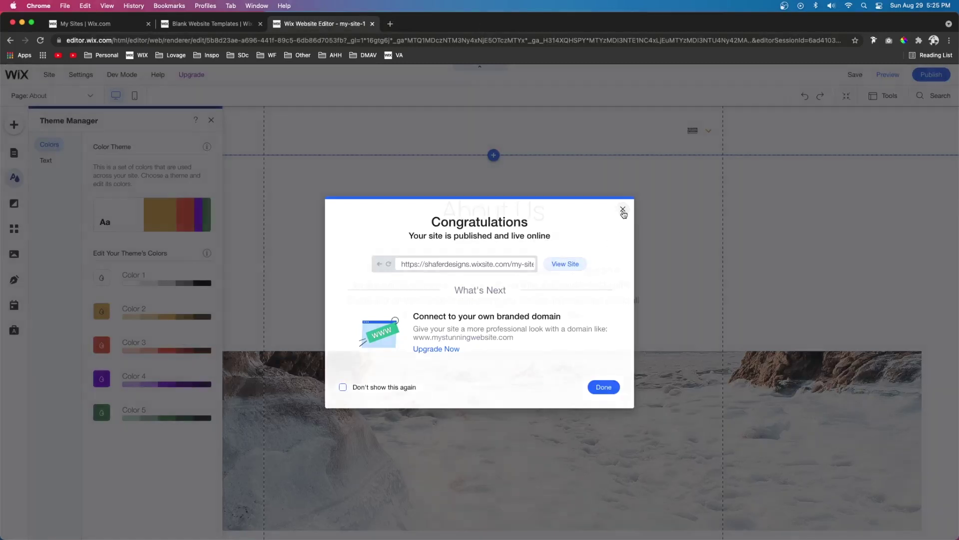
Switch the Member Signup Form to a Custom Form lightbox and select its Sign Up title.
{"action": "left_click", "coordinate": [622, 209]}
{"action": "left_click", "coordinate": [14, 152]}
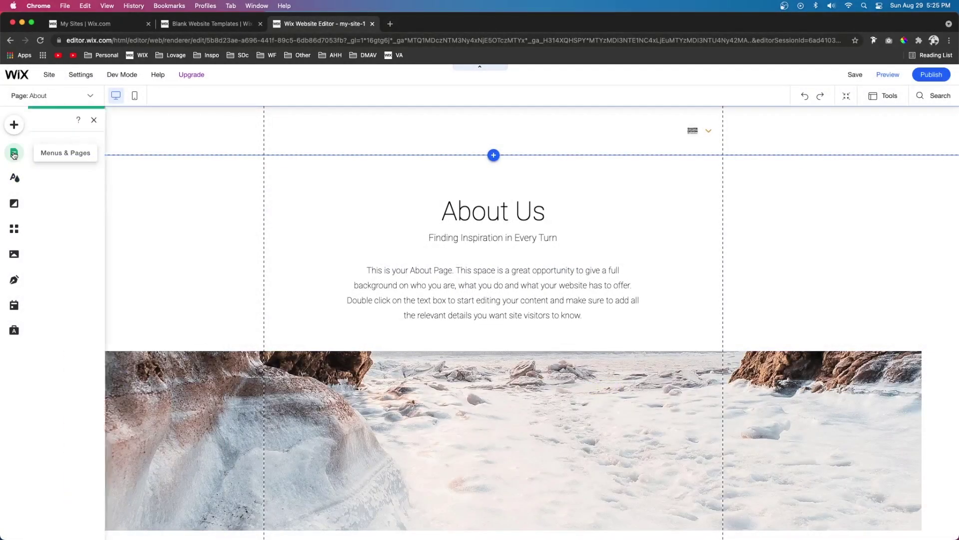
{"action": "left_click", "coordinate": [56, 164]}
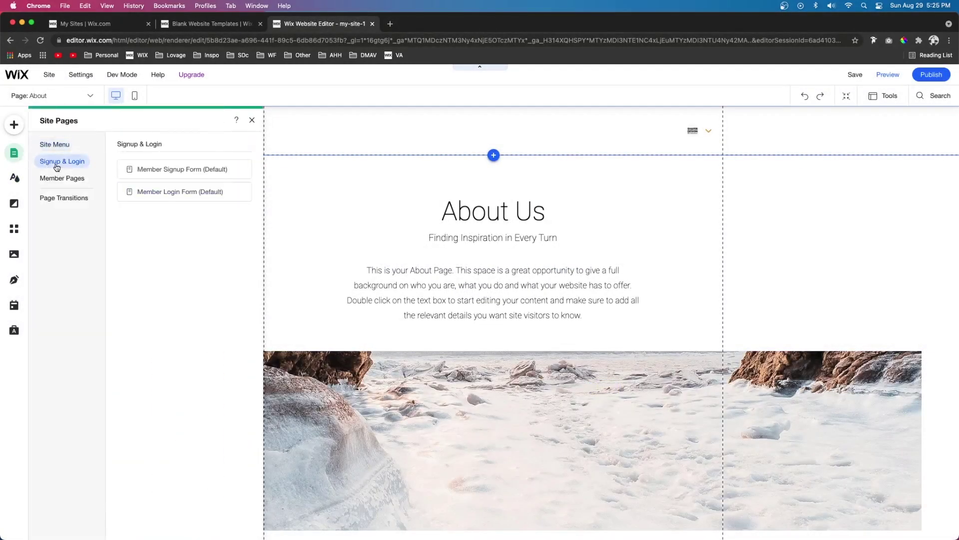
{"action": "left_click", "coordinate": [179, 171]}
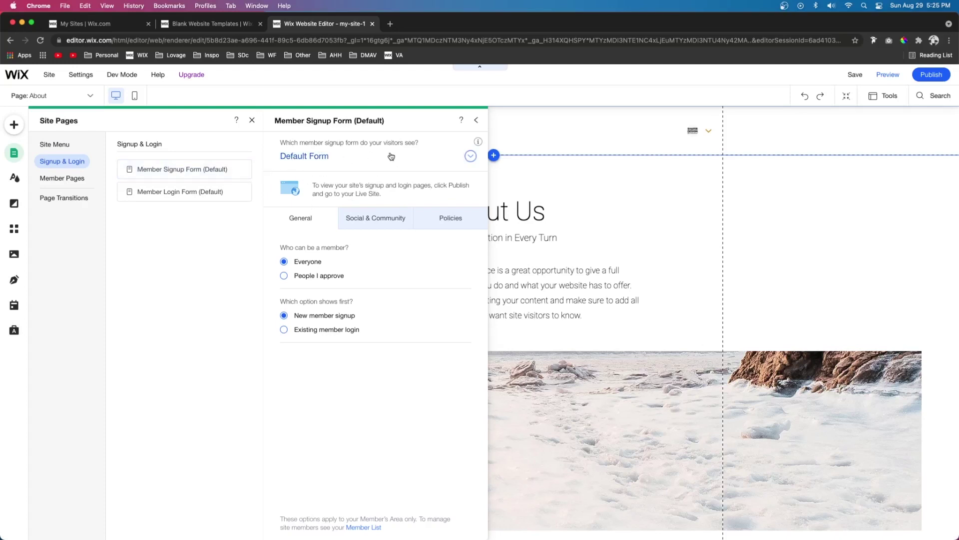
{"action": "left_click", "coordinate": [340, 159]}
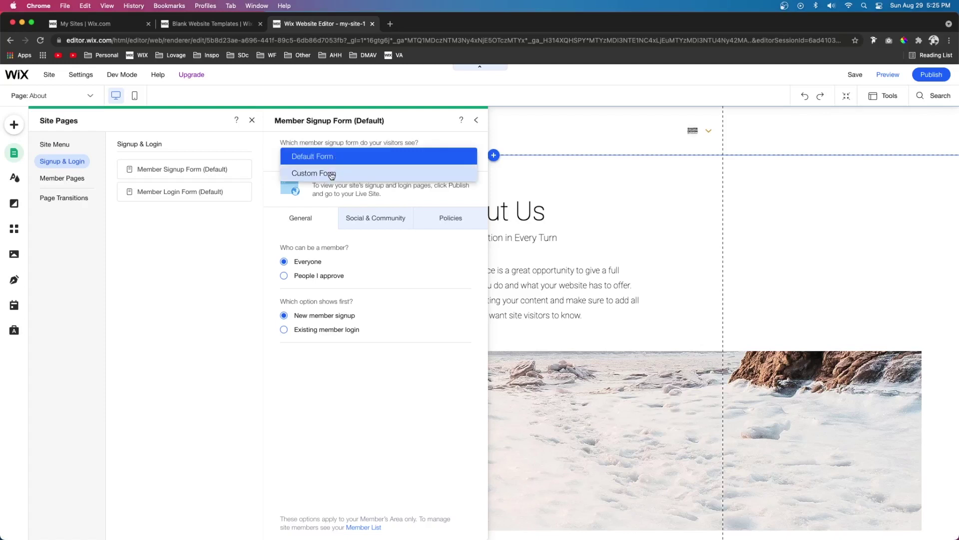
{"action": "left_click", "coordinate": [332, 174]}
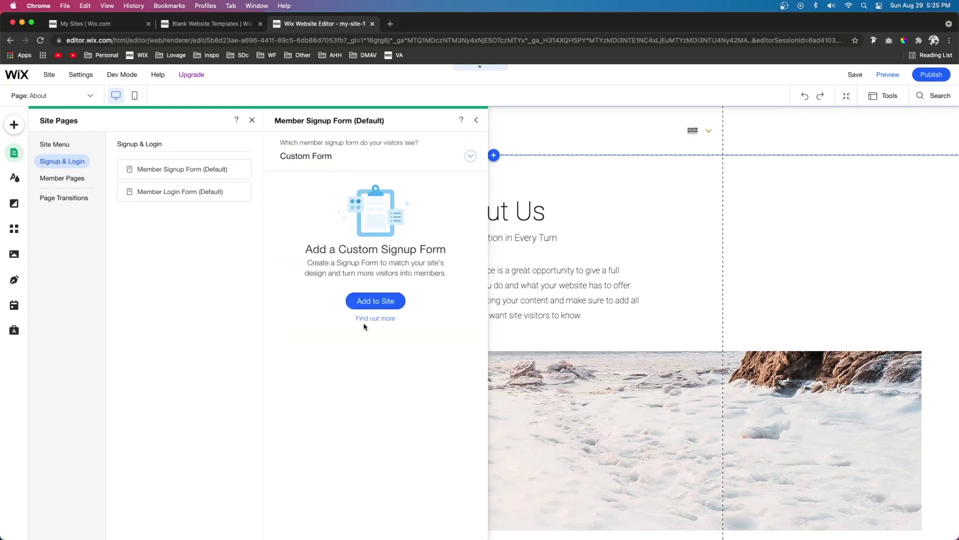
{"action": "left_click", "coordinate": [376, 301]}
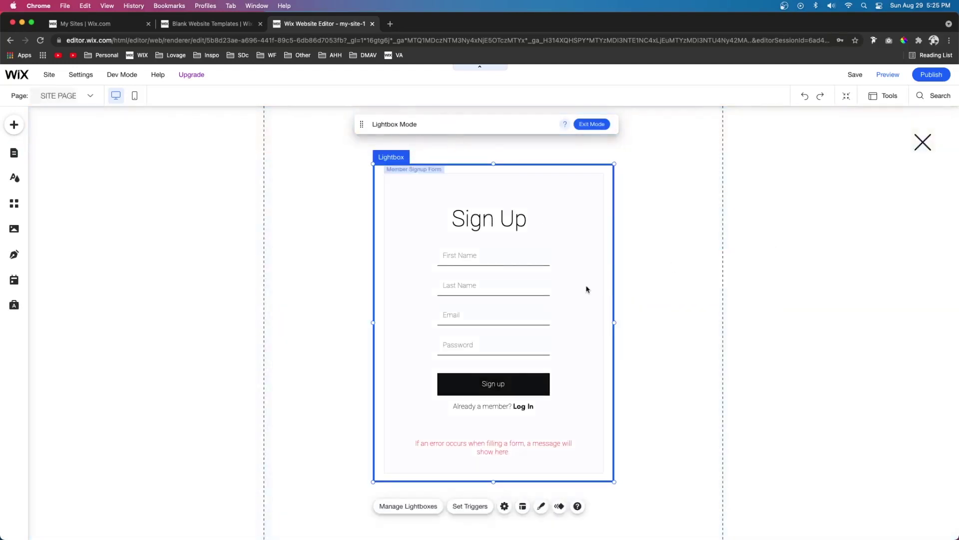
{"action": "left_click", "coordinate": [454, 221]}
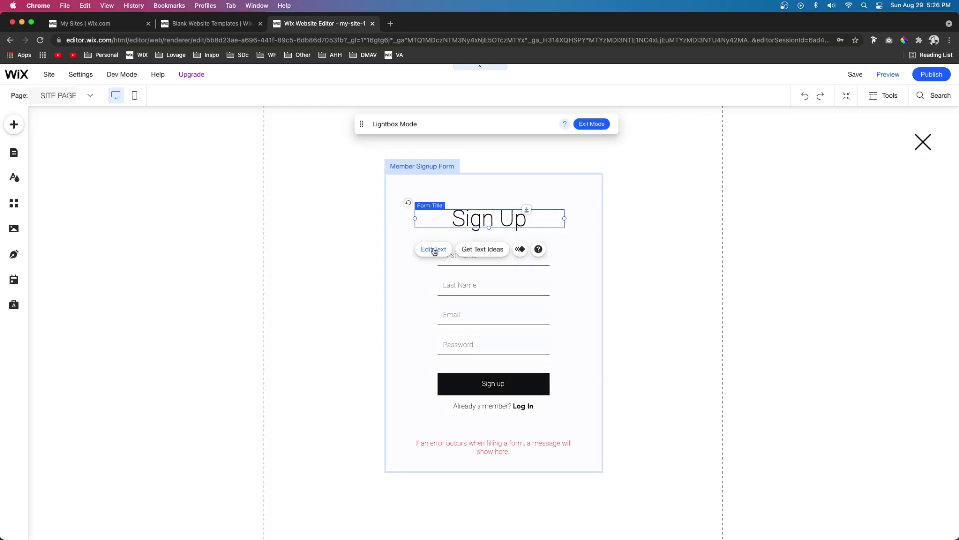
Set the Sign Up title's font to Rozha One.
{"action": "left_click", "coordinate": [434, 251]}
{"action": "left_click", "coordinate": [662, 301]}
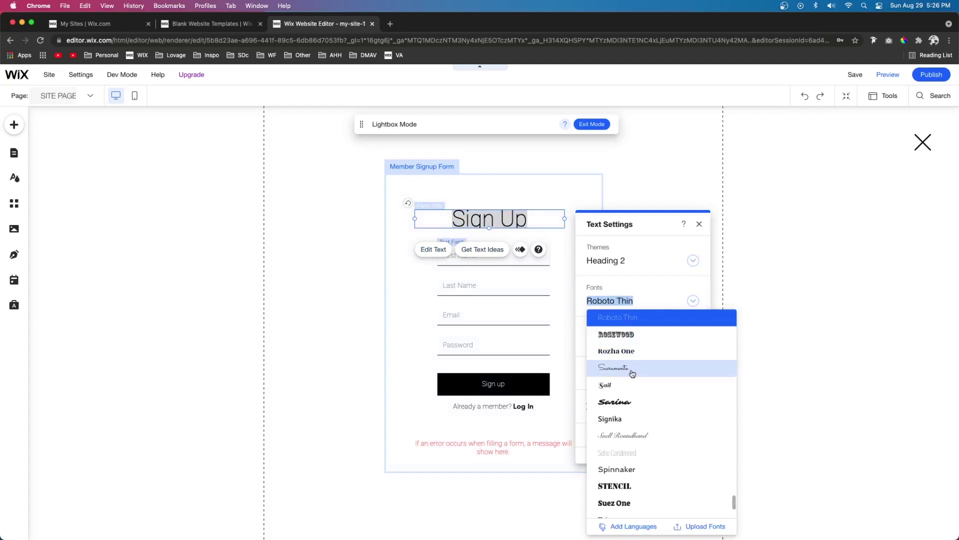
{"action": "left_click", "coordinate": [626, 352]}
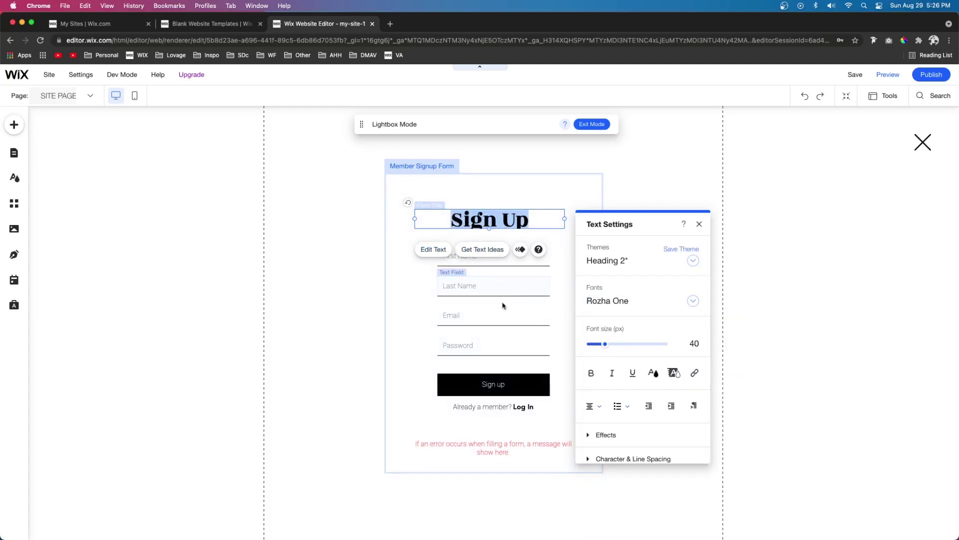
{"action": "left_click", "coordinate": [419, 324]}
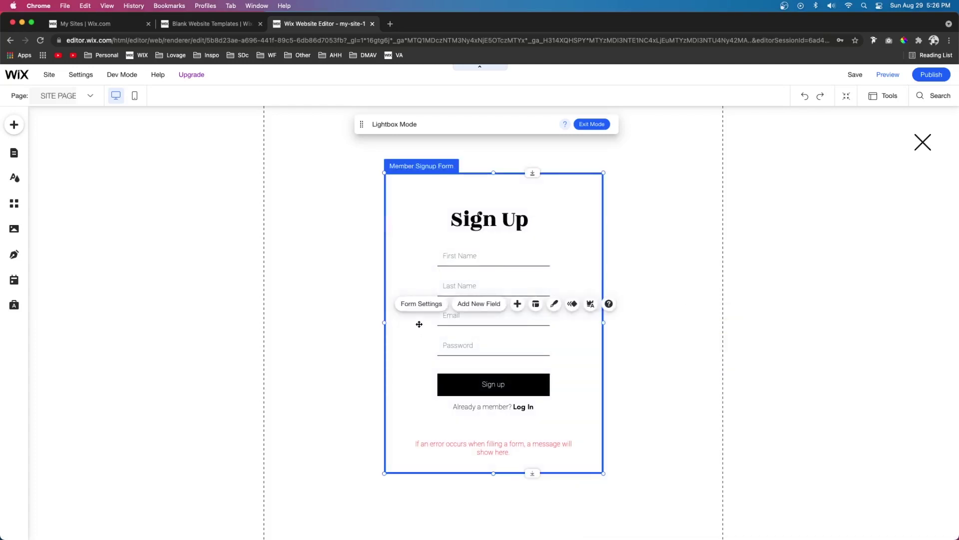
Review the Add New Field options, then check the Site Pages list.
{"action": "left_click", "coordinate": [518, 306]}
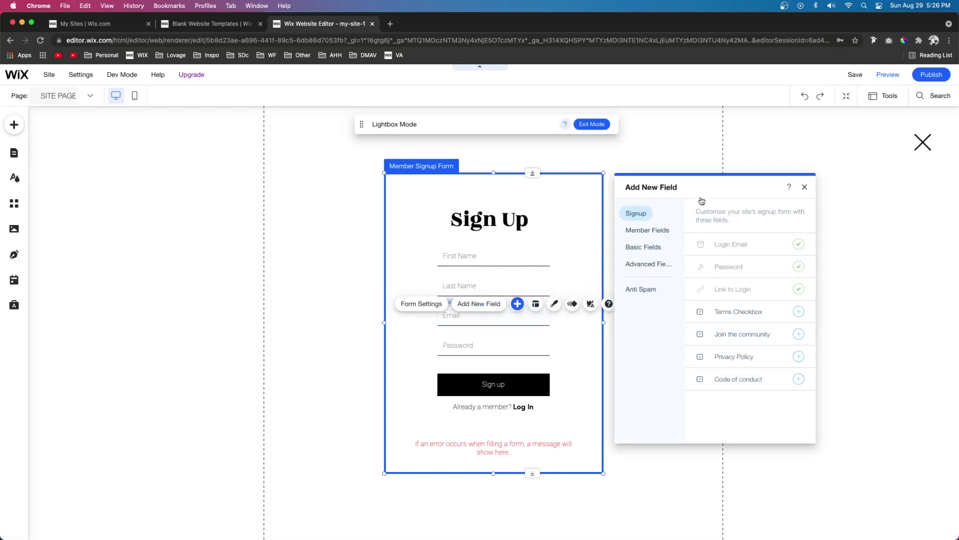
{"action": "left_click", "coordinate": [139, 208]}
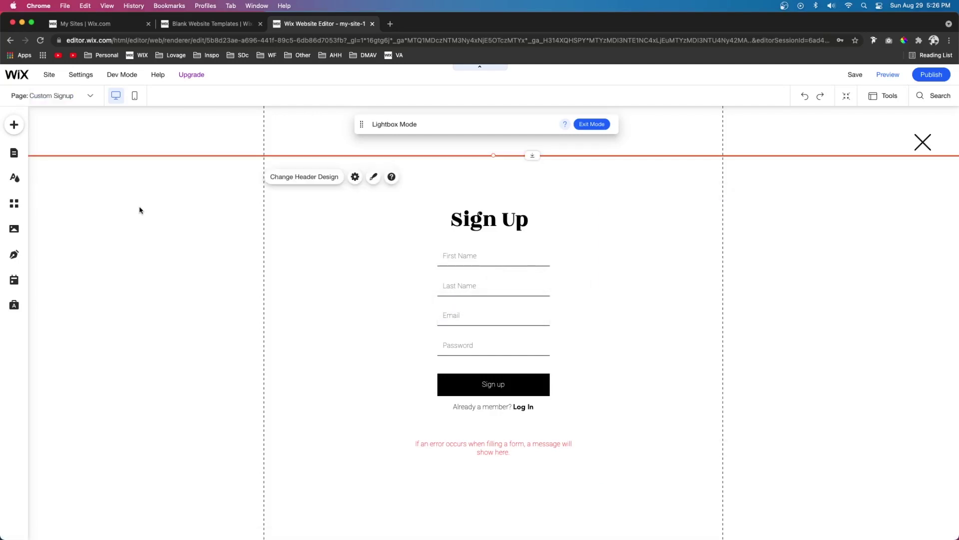
{"action": "left_click", "coordinate": [65, 98]}
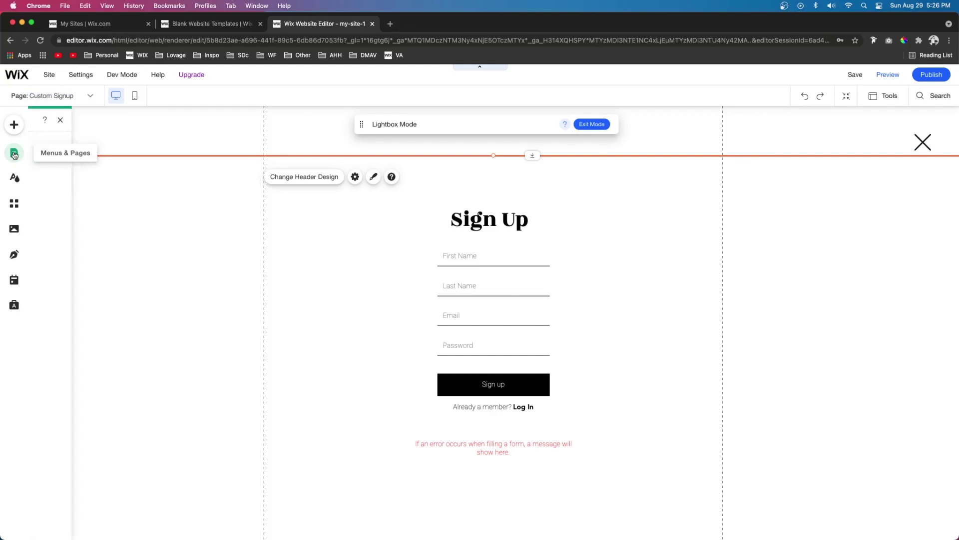
{"action": "left_click", "coordinate": [14, 153]}
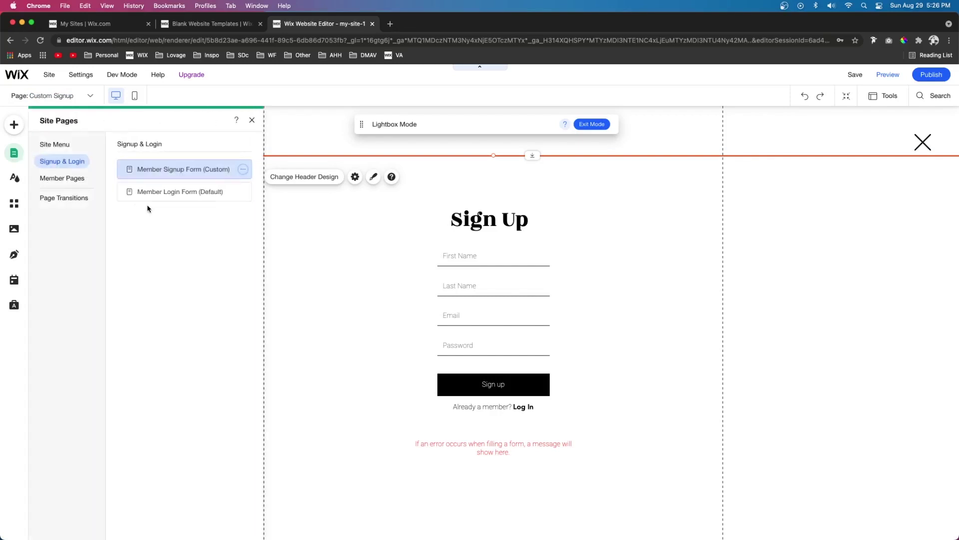
Switch the Member Login Form to a Custom Form and select its Log In title.
{"action": "left_click", "coordinate": [191, 196]}
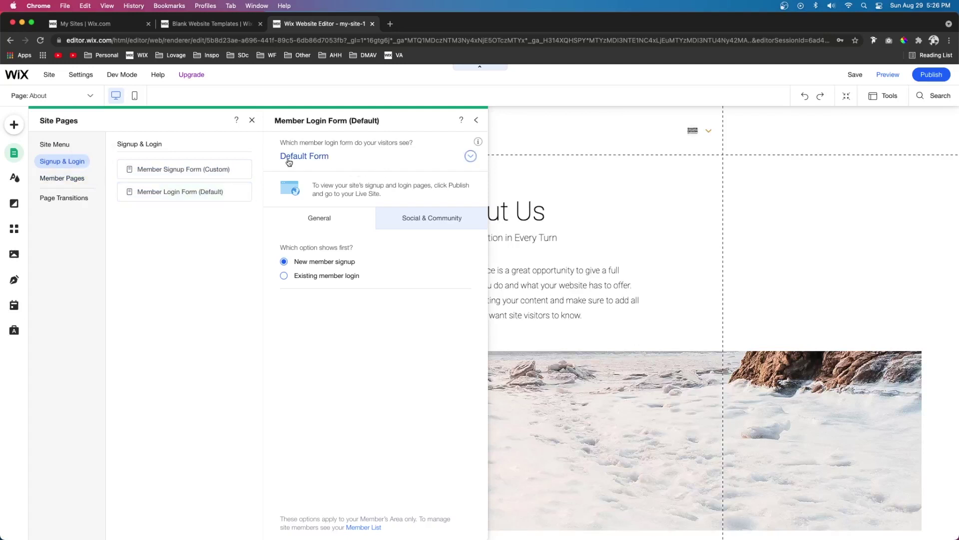
{"action": "left_click", "coordinate": [346, 161]}
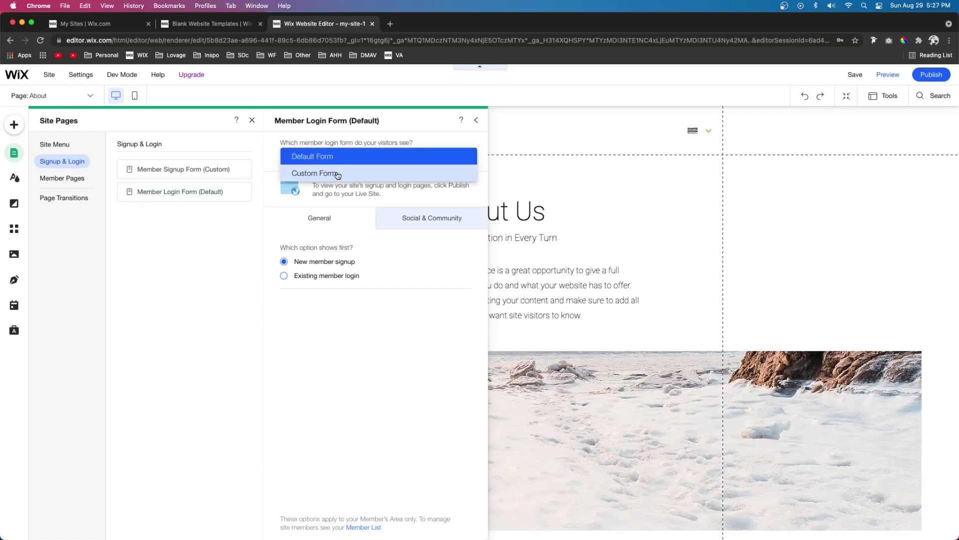
{"action": "left_click", "coordinate": [339, 173]}
{"action": "left_click", "coordinate": [14, 153]}
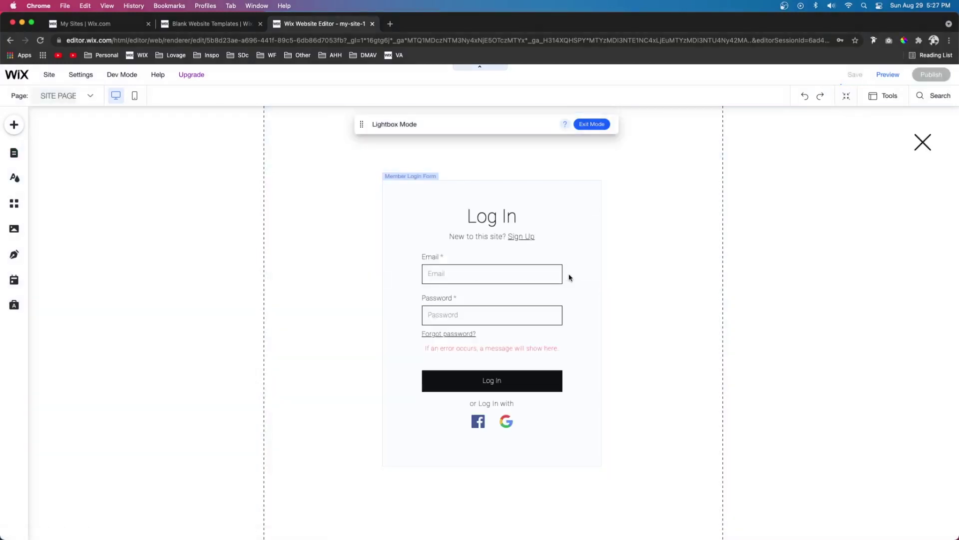
{"action": "left_click", "coordinate": [466, 244]}
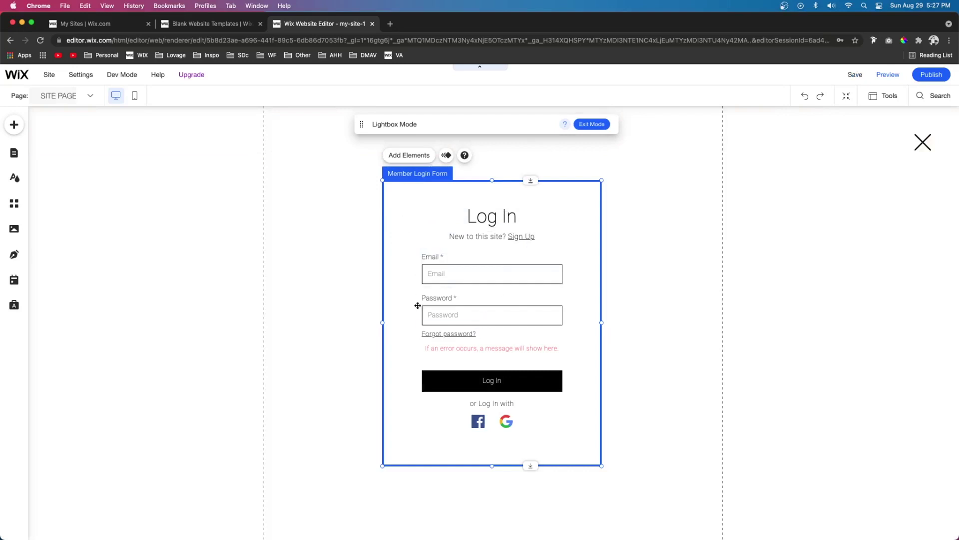
{"action": "left_click", "coordinate": [440, 216]}
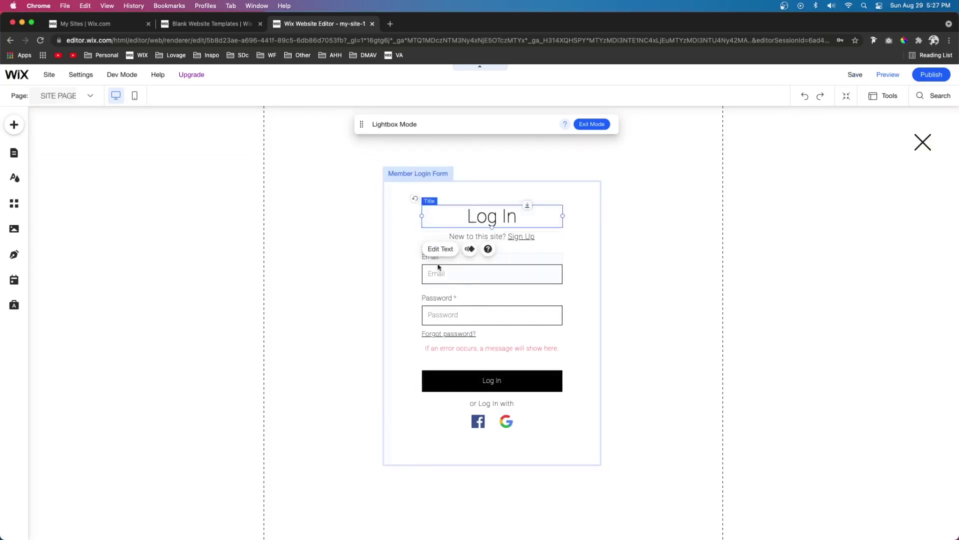
Set the Log In title font to Rozha One.
{"action": "left_click", "coordinate": [441, 249]}
{"action": "left_click", "coordinate": [614, 296]}
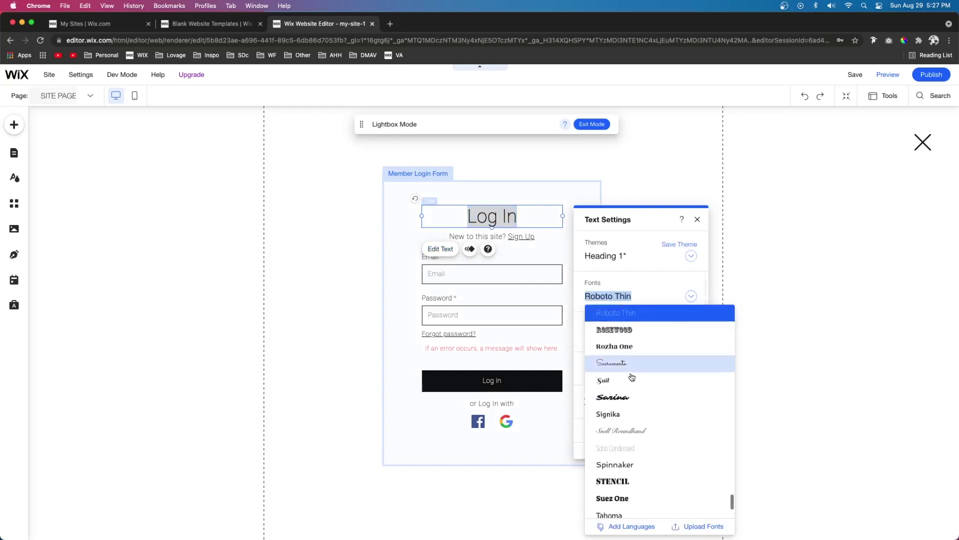
{"action": "left_click", "coordinate": [622, 349]}
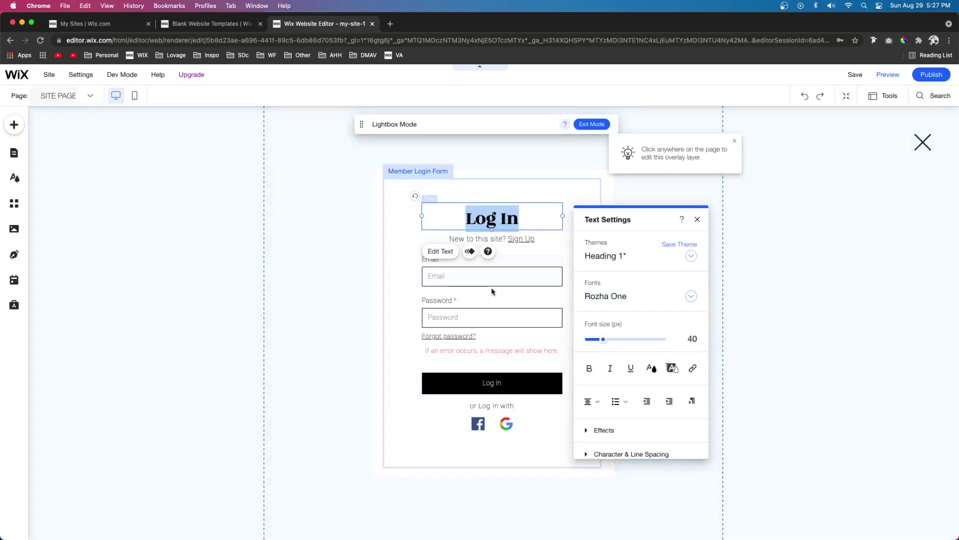
Switch the social login element to full Facebook and Google buttons instead of icons.
{"action": "left_click", "coordinate": [520, 431]}
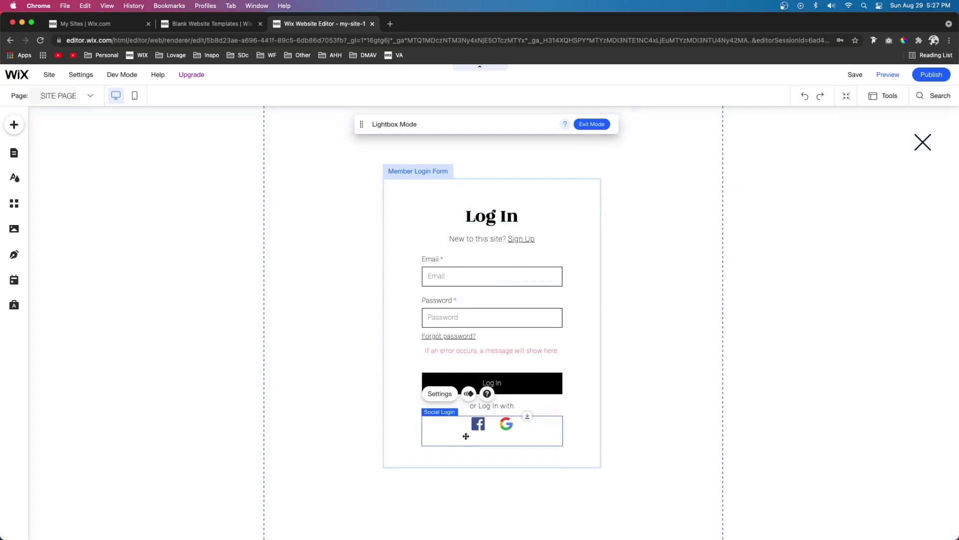
{"action": "left_click", "coordinate": [440, 394]}
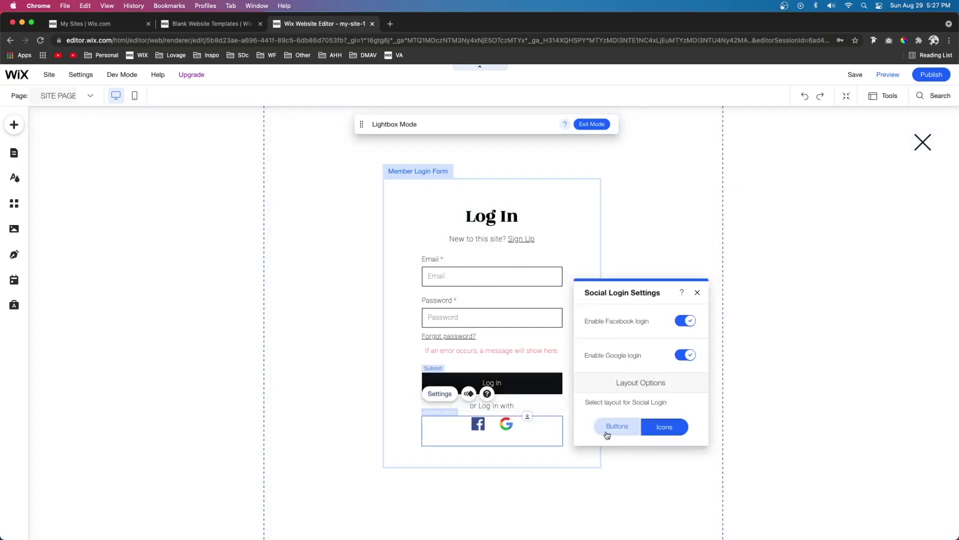
{"action": "left_click", "coordinate": [625, 431]}
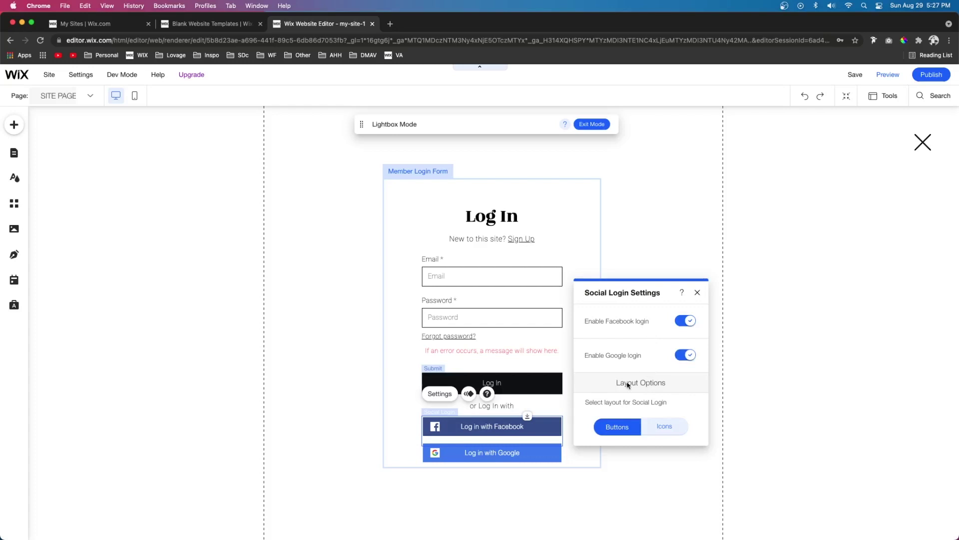
{"action": "left_click", "coordinate": [386, 248]}
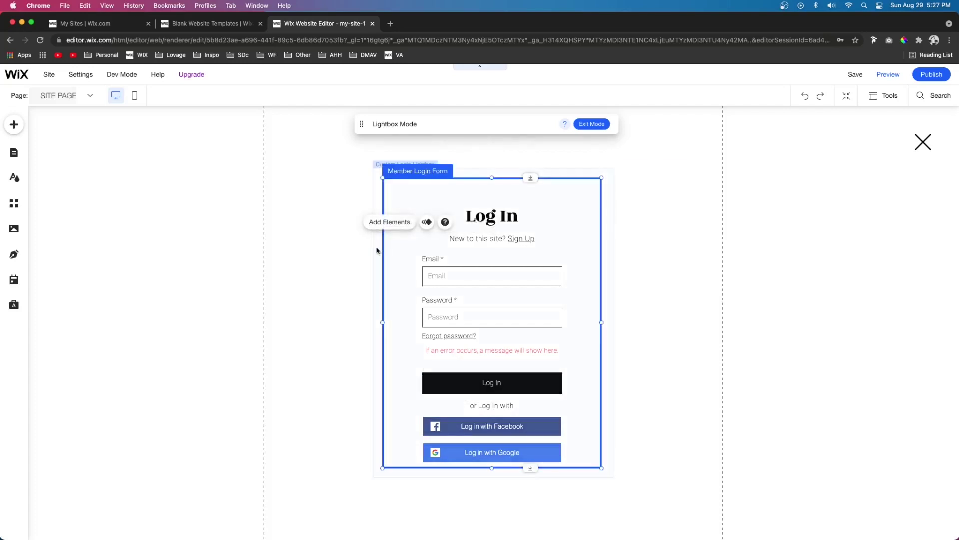
{"action": "left_click", "coordinate": [377, 249]}
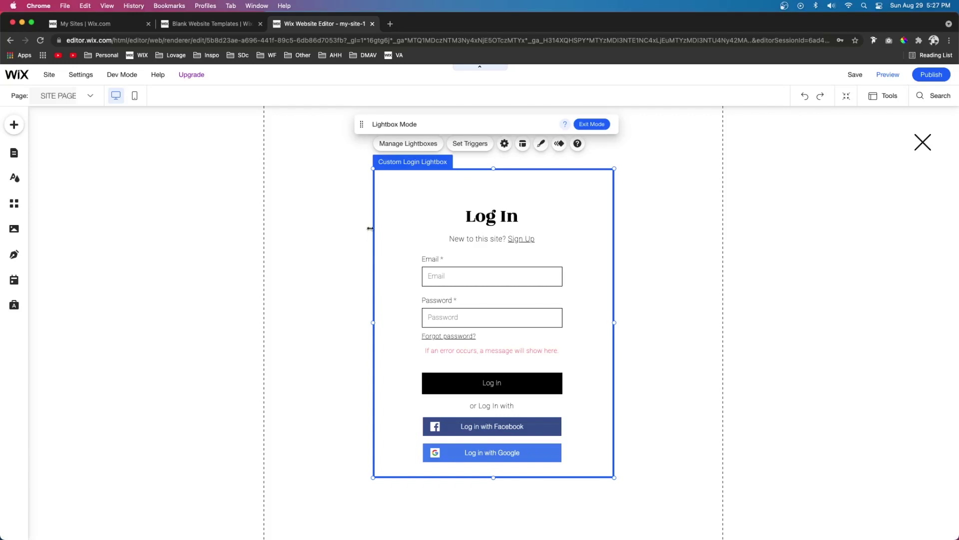
Review the lightbox background colour choices, leaving it white.
{"action": "left_click", "coordinate": [541, 143]}
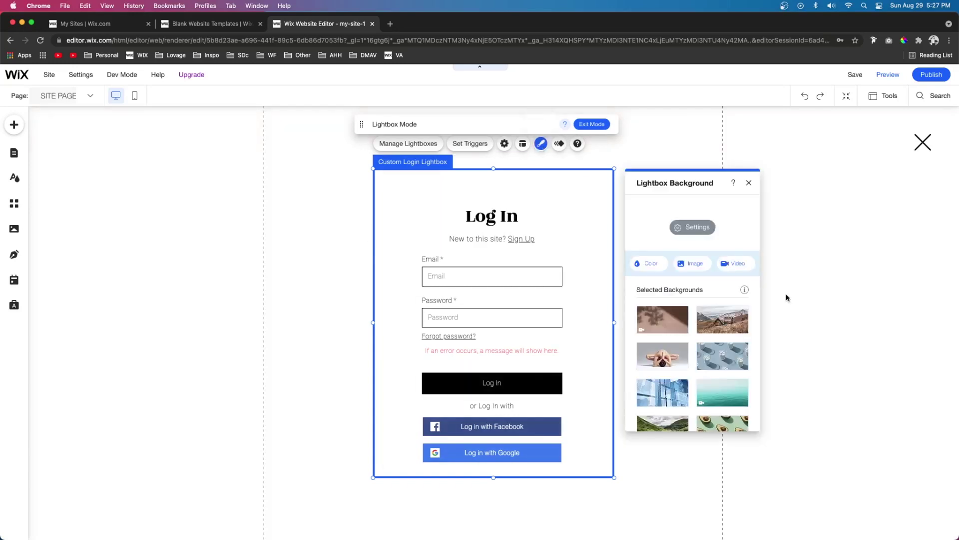
{"action": "left_click", "coordinate": [649, 264]}
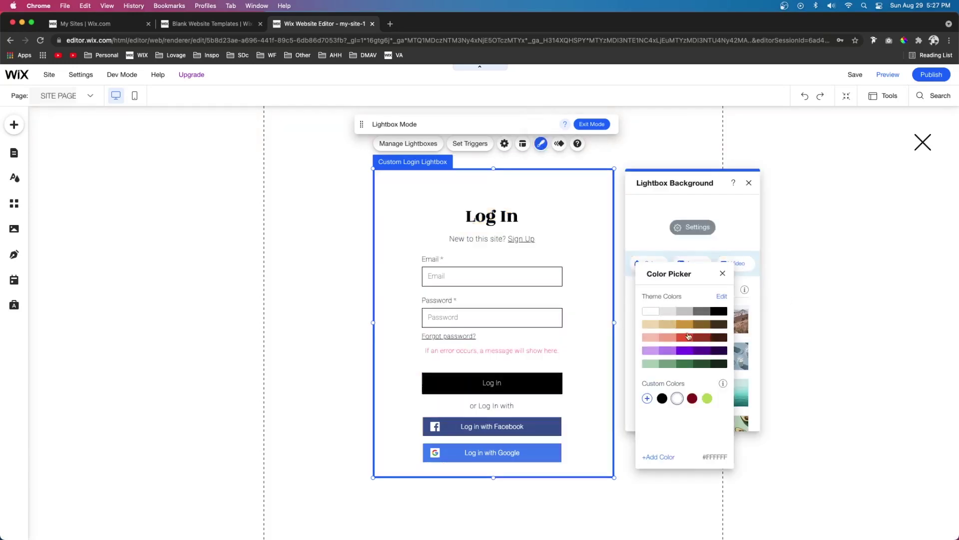
{"action": "left_click", "coordinate": [722, 274]}
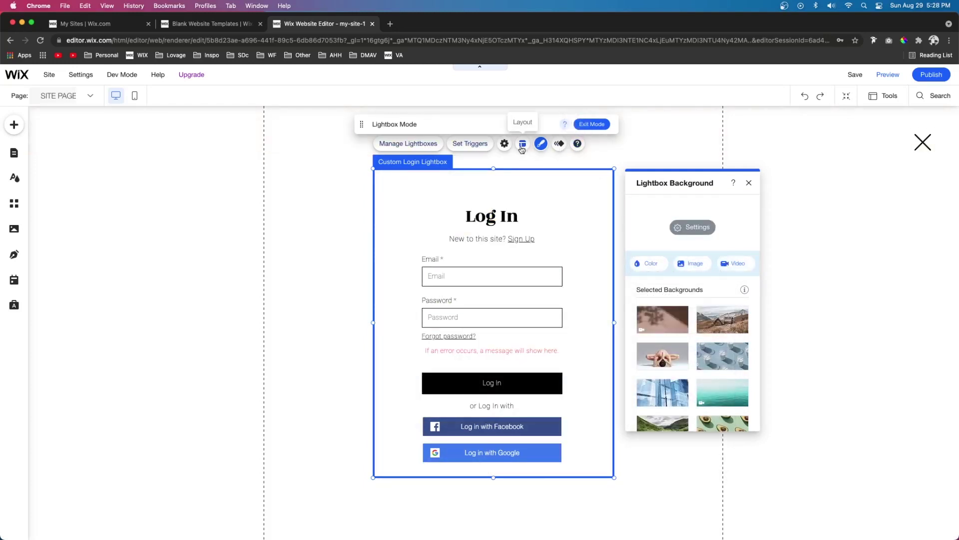
{"action": "left_click", "coordinate": [505, 145]}
Try right and left positions for the lightbox, then keep it centred.
{"action": "left_click", "coordinate": [522, 143]}
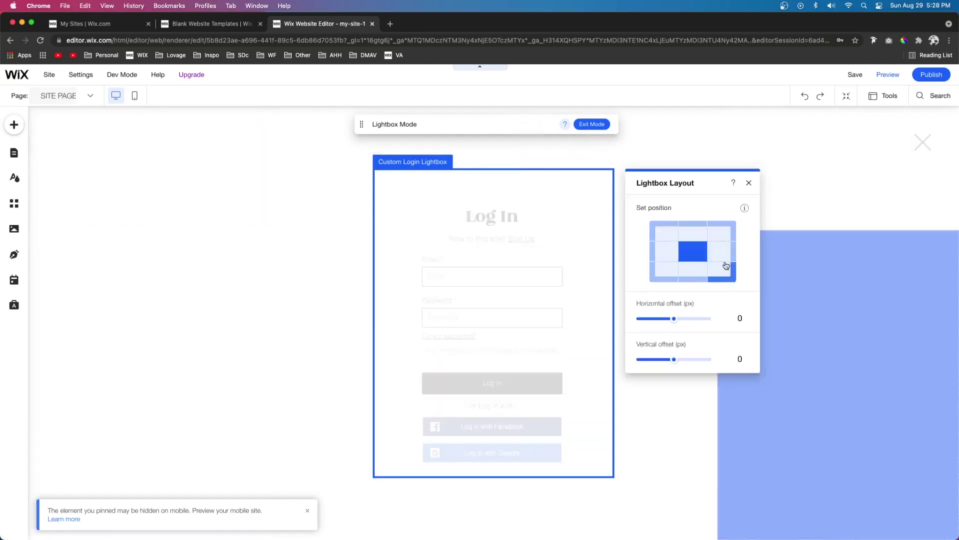
{"action": "left_click", "coordinate": [727, 256]}
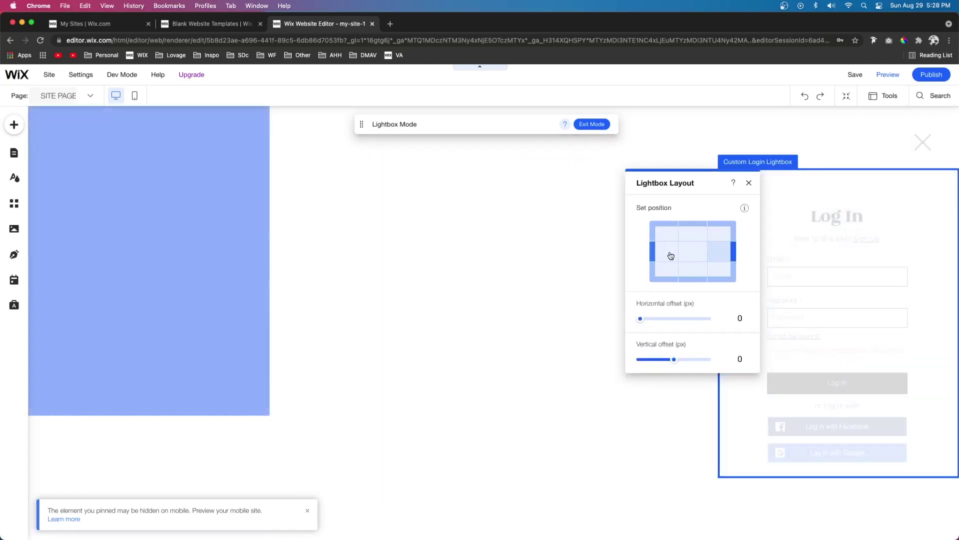
{"action": "left_click", "coordinate": [668, 253]}
{"action": "left_click", "coordinate": [689, 256]}
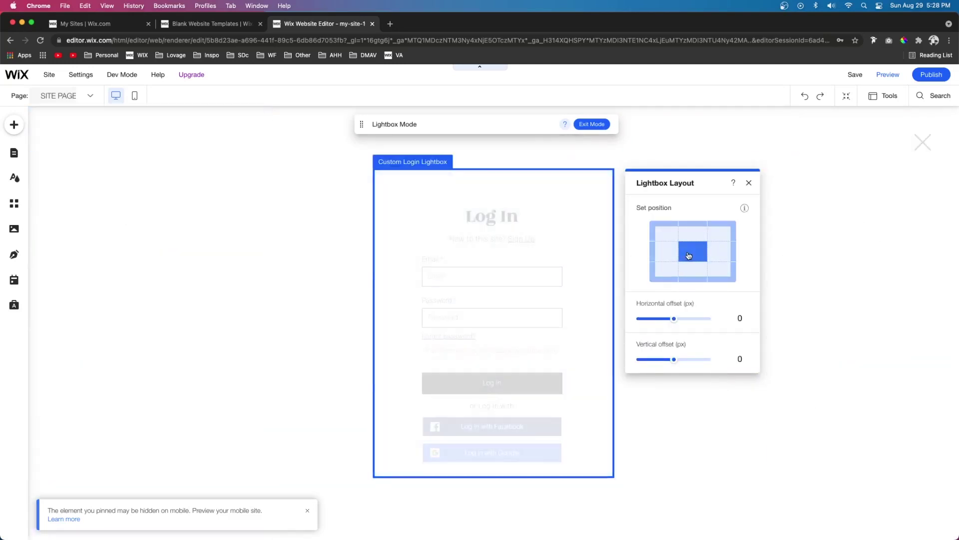
{"action": "left_click", "coordinate": [750, 184]}
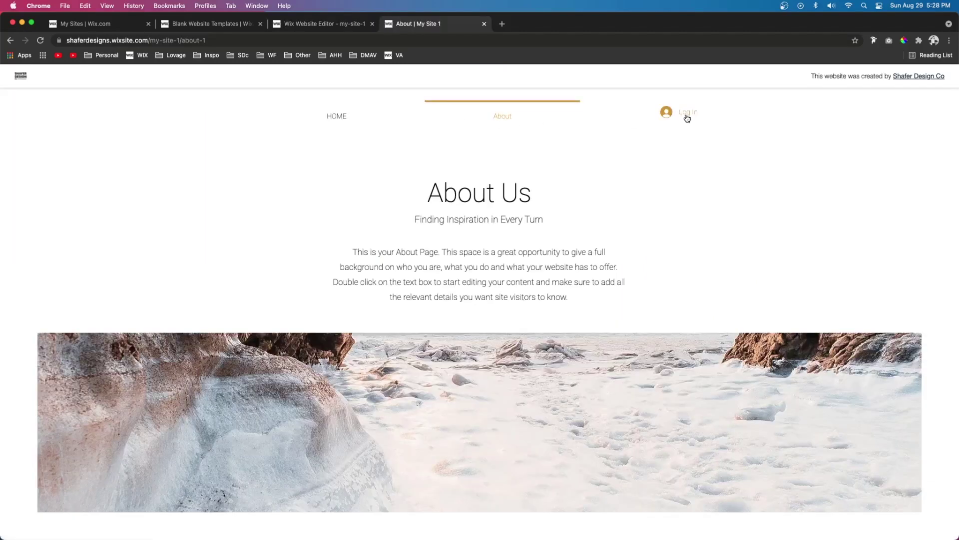
{"action": "left_click", "coordinate": [682, 117]}
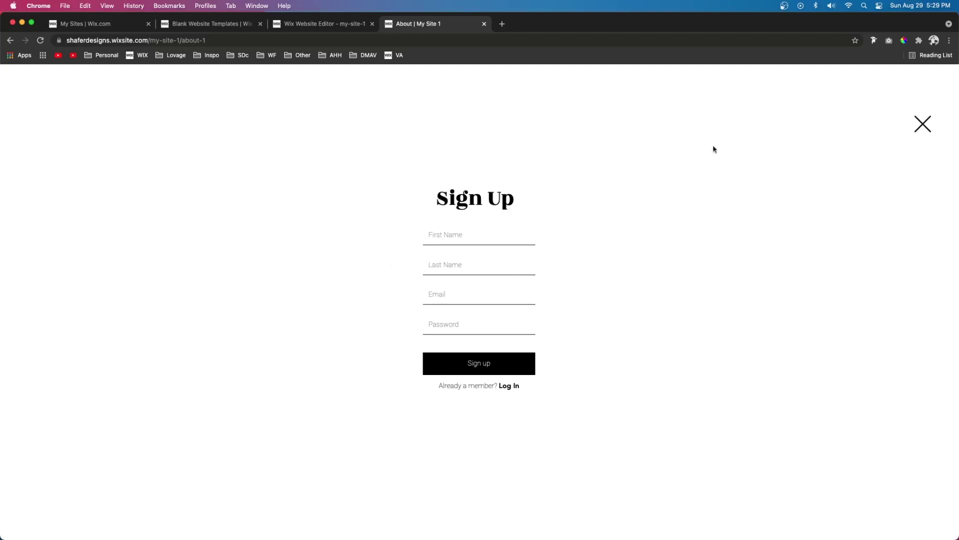
{"action": "left_click", "coordinate": [926, 124]}
Dismiss the publish congratulations and open the Custom Signup lightbox for editing.
{"action": "left_click", "coordinate": [346, 22]}
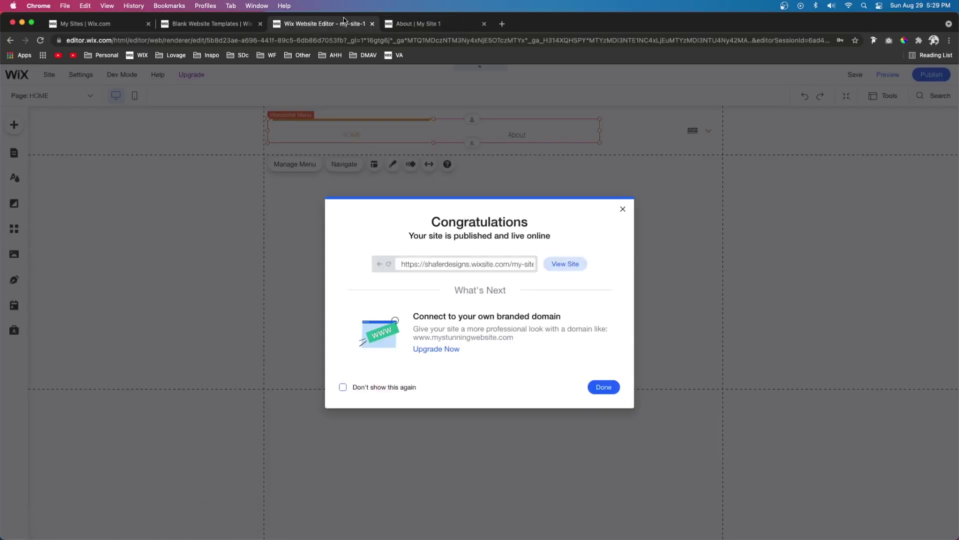
{"action": "left_click", "coordinate": [192, 165]}
{"action": "left_click", "coordinate": [67, 100]}
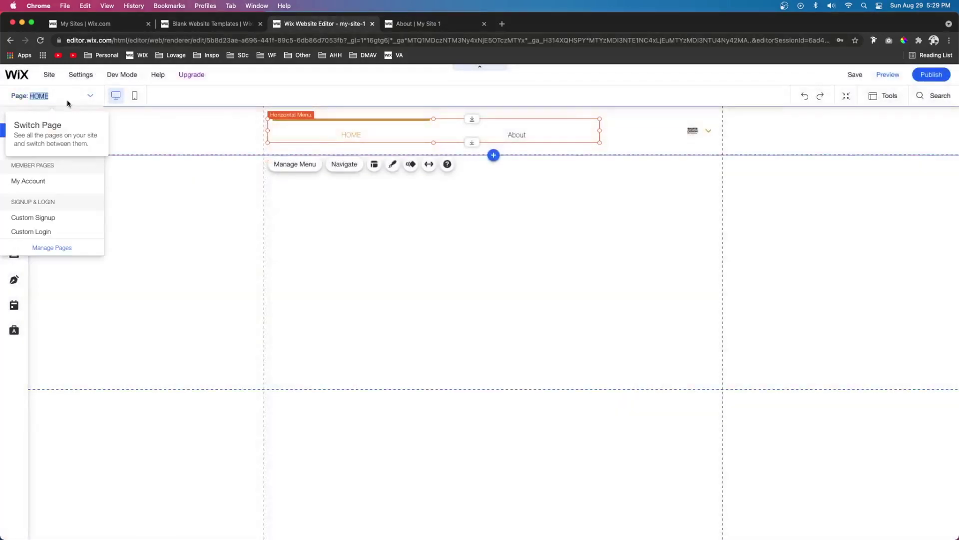
{"action": "left_click", "coordinate": [51, 217]}
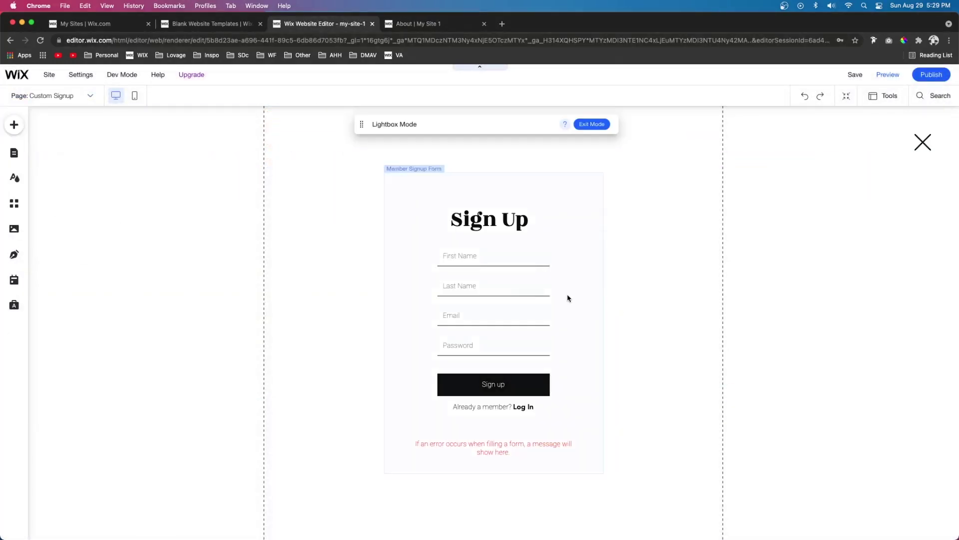
Widen the Member Signup Form and stretch the First Name and Last Name fields to match.
{"action": "left_click", "coordinate": [588, 308]}
{"action": "left_click_drag", "start_coordinate": [603, 323], "coordinate": [696, 322]}
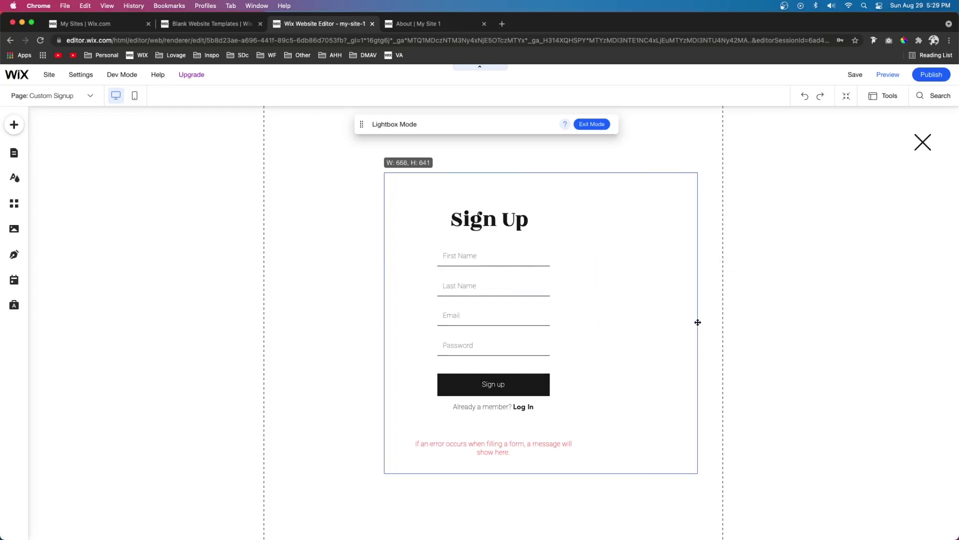
{"action": "left_click", "coordinate": [549, 259]}
{"action": "left_click_drag", "start_coordinate": [551, 257], "coordinate": [640, 256]}
{"action": "left_click", "coordinate": [535, 288]}
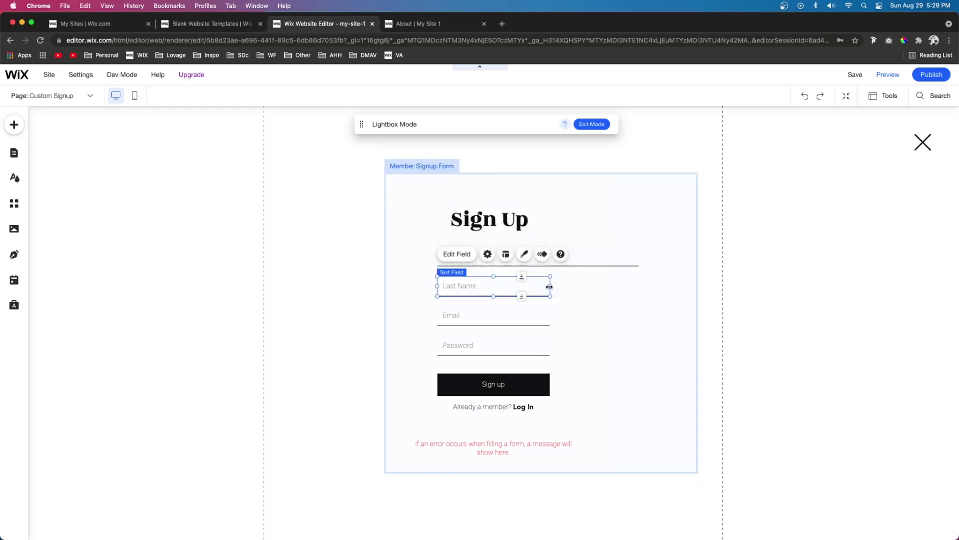
{"action": "left_click_drag", "start_coordinate": [550, 285], "coordinate": [639, 285]}
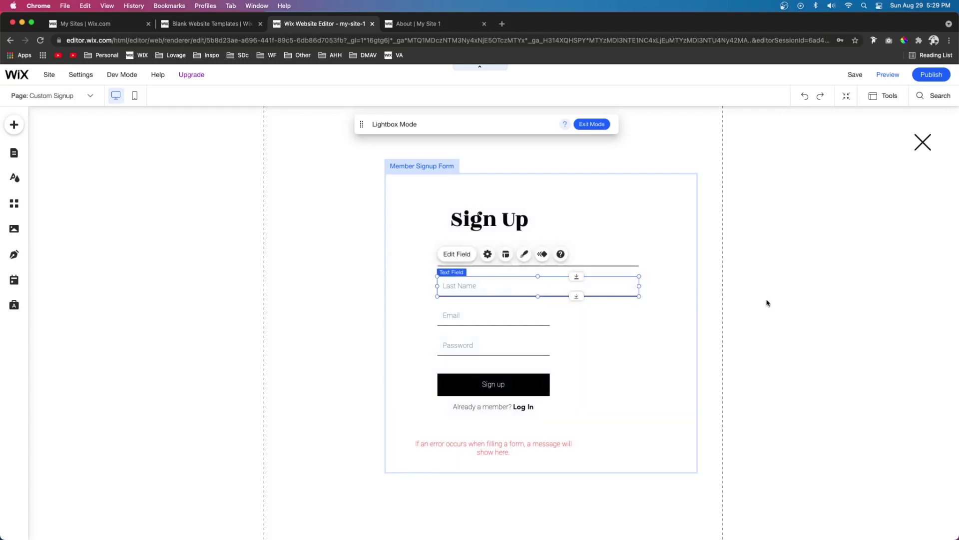